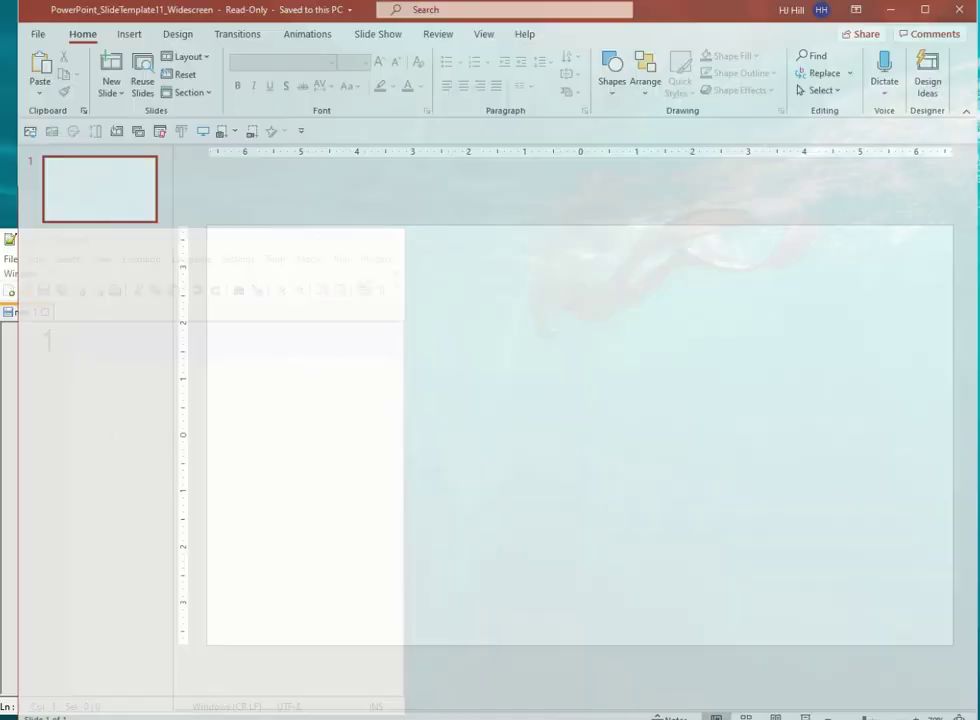
Step: Write the note 'Let's slice up an image into 8 vertical slices of equal size....'
text(slices)
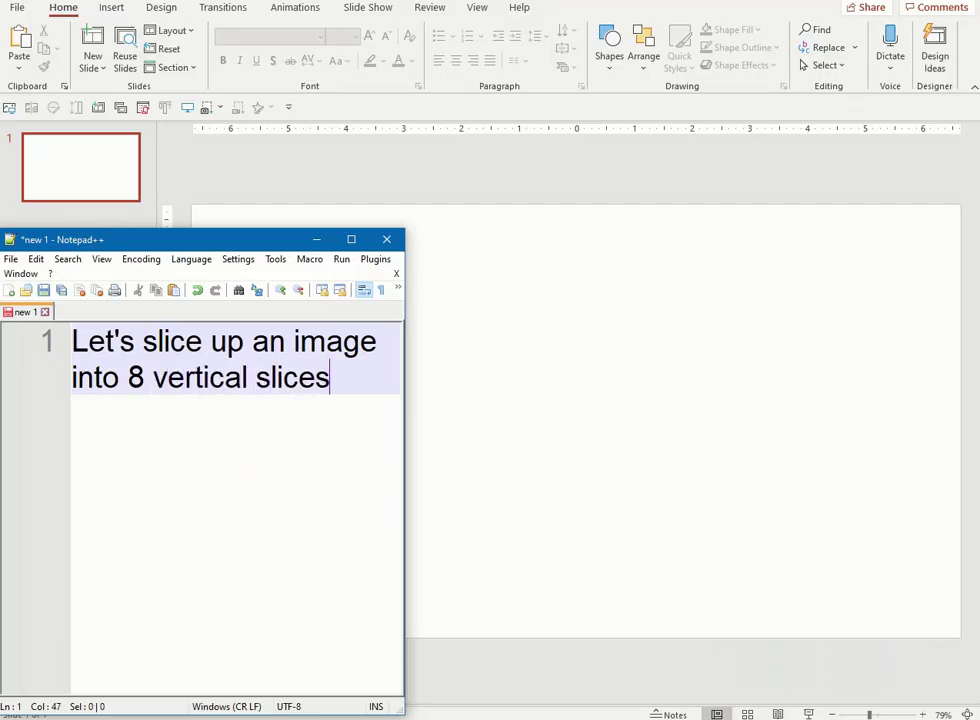
text( of equal size)
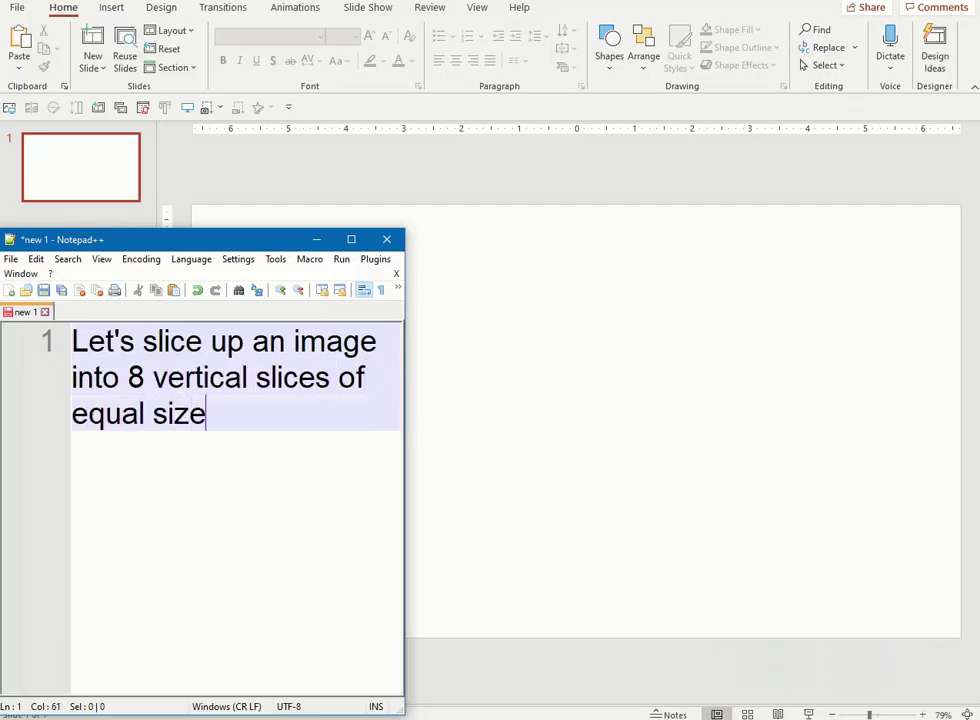
key(Return)
key(Return)
Step: Note 'Choose an image' and insert a stock city-skyline photo onto slide 1
text(Choose a)
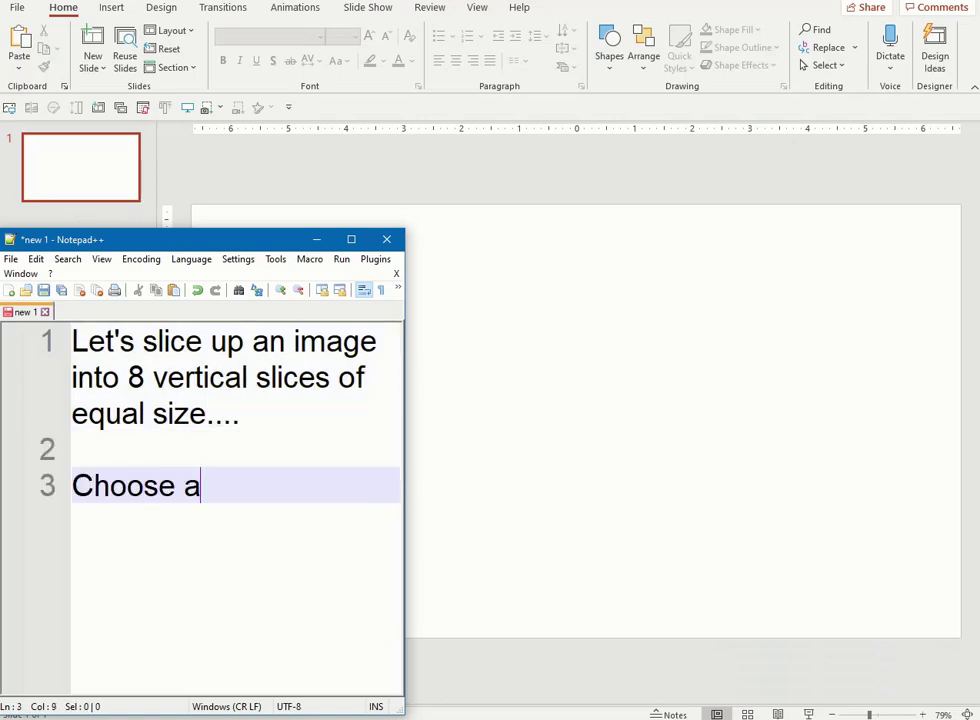
text(n image....)
click(668, 366)
click(111, 7)
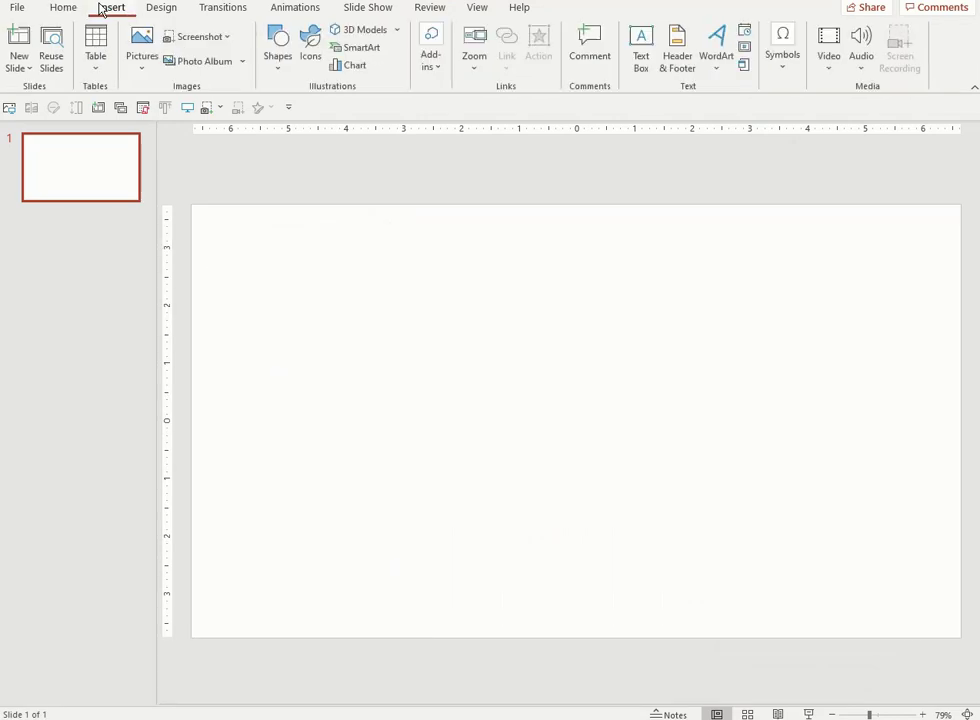
click(140, 50)
click(160, 134)
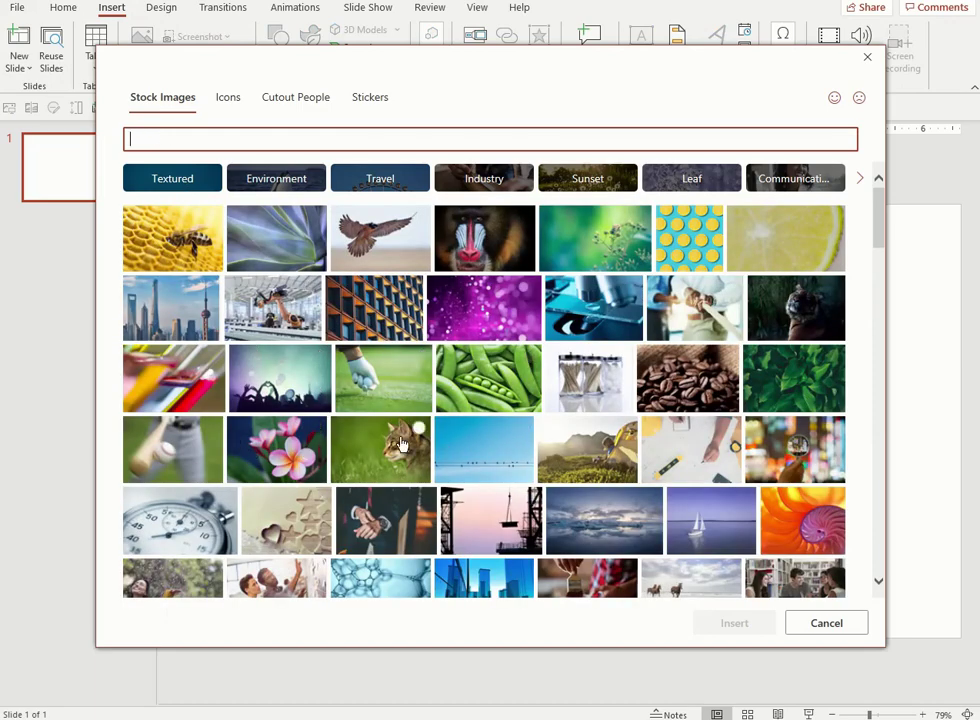
double_click(185, 318)
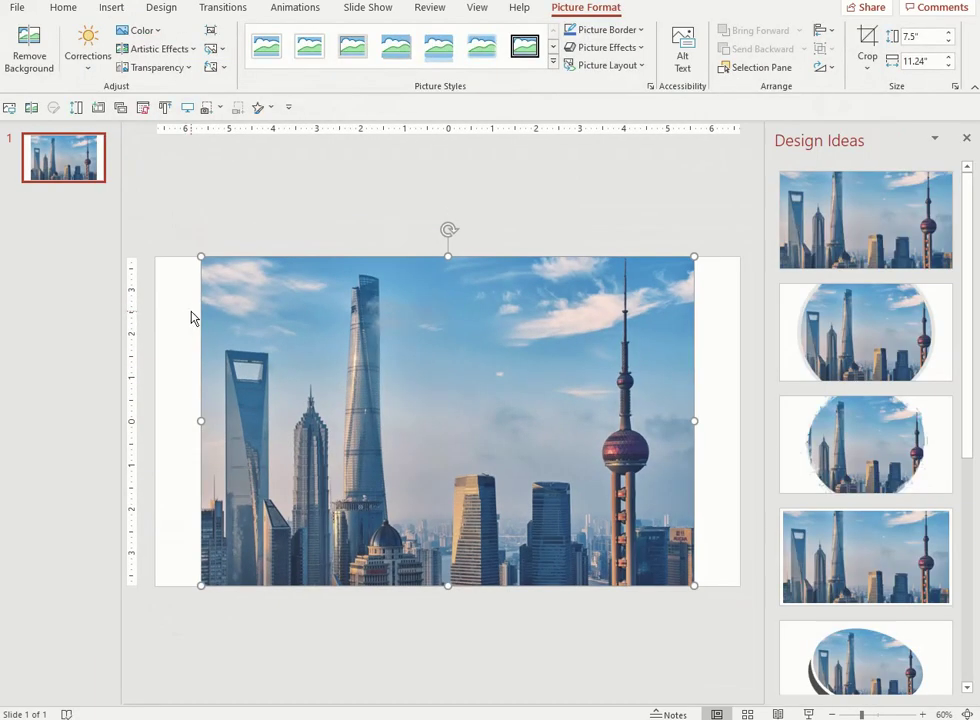
Step: Add the note 'Determine the width of the image here'
key(alt+Tab)
key(Return)
key(Return)
text(Determine the )
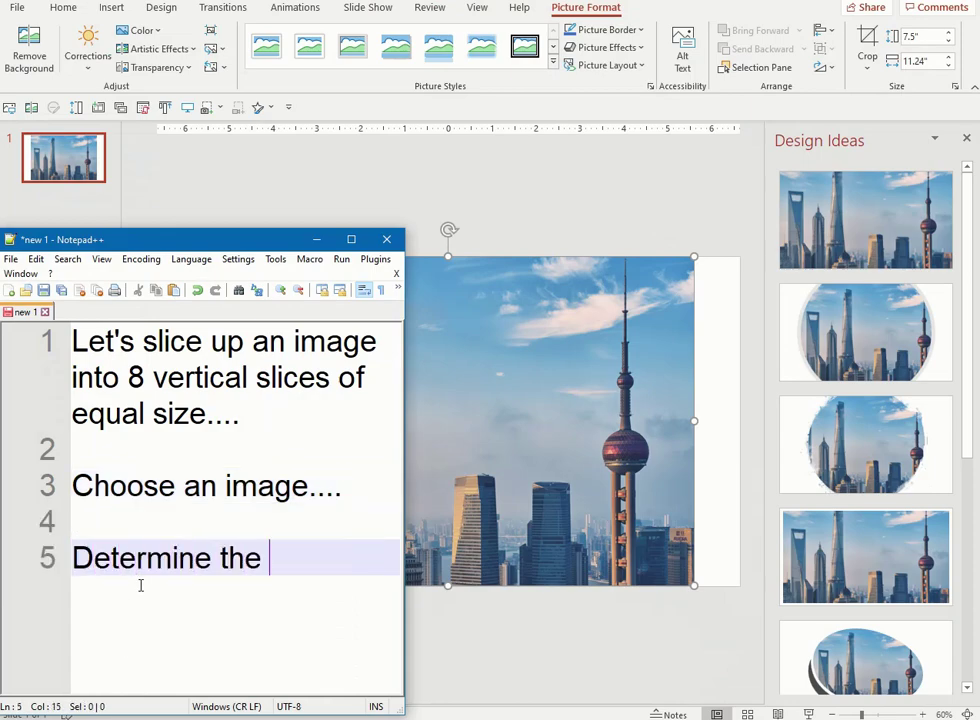
text(width of the image here...)
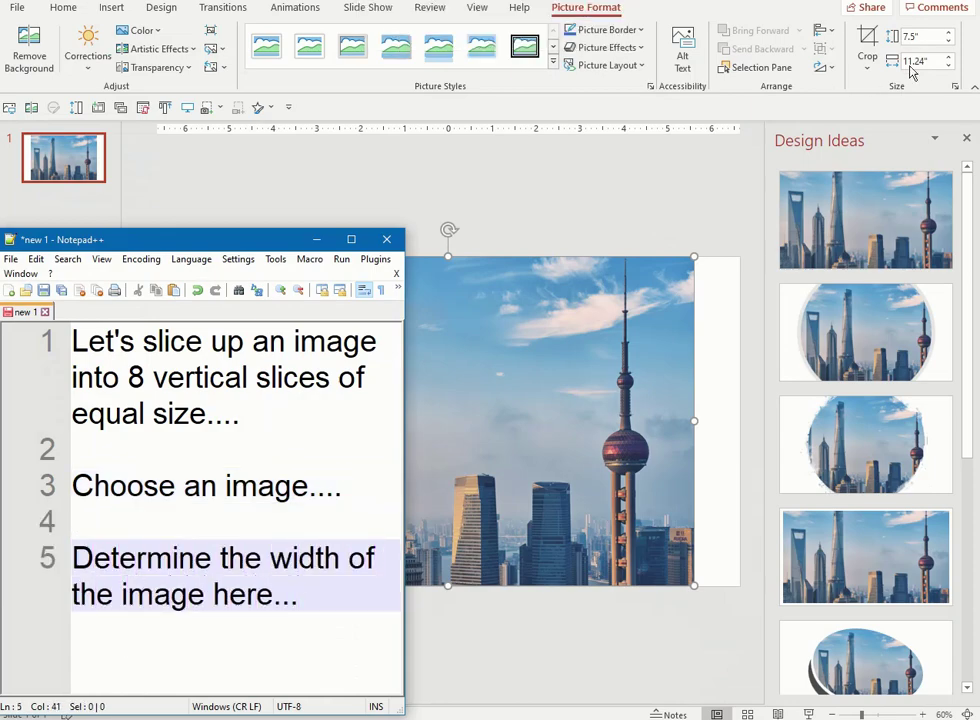
Step: Paste the photo's 11.24" width into the notes and add 'Divide this by 8...'
click(909, 62)
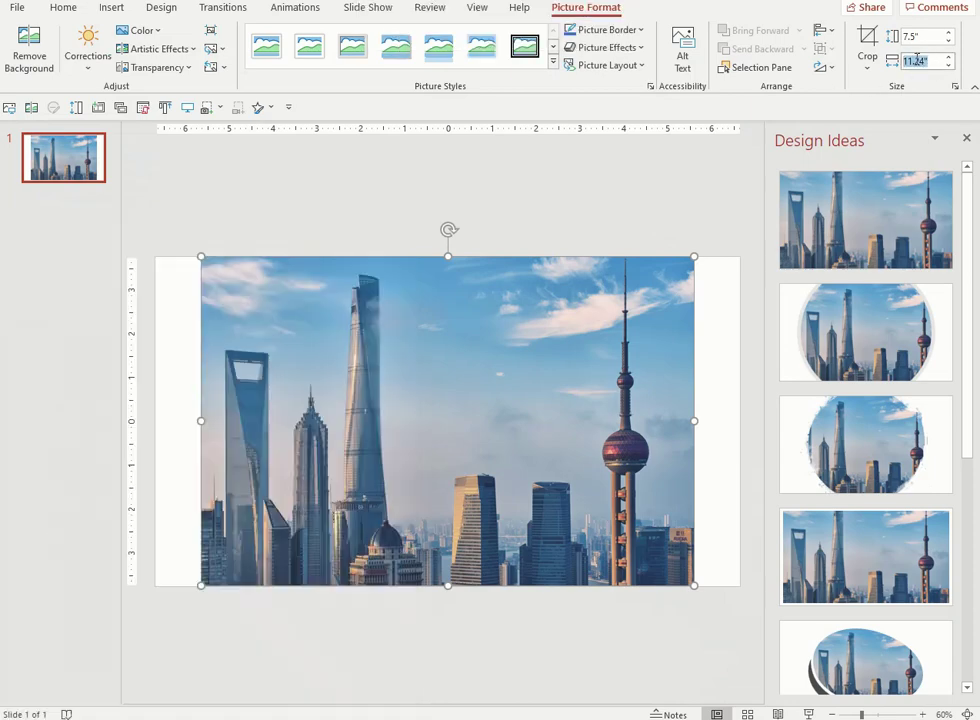
right_click(917, 60)
click(950, 83)
key(alt+Tab)
text(11.24")
key(Return)
key(Return)
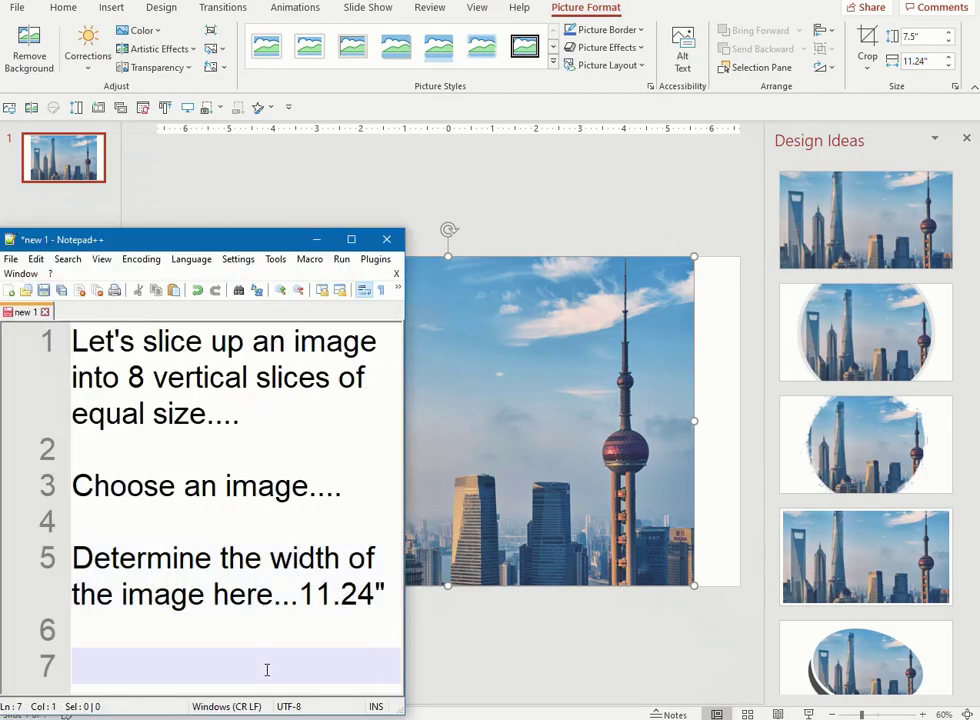
text(de this by 8...)
key(Return)
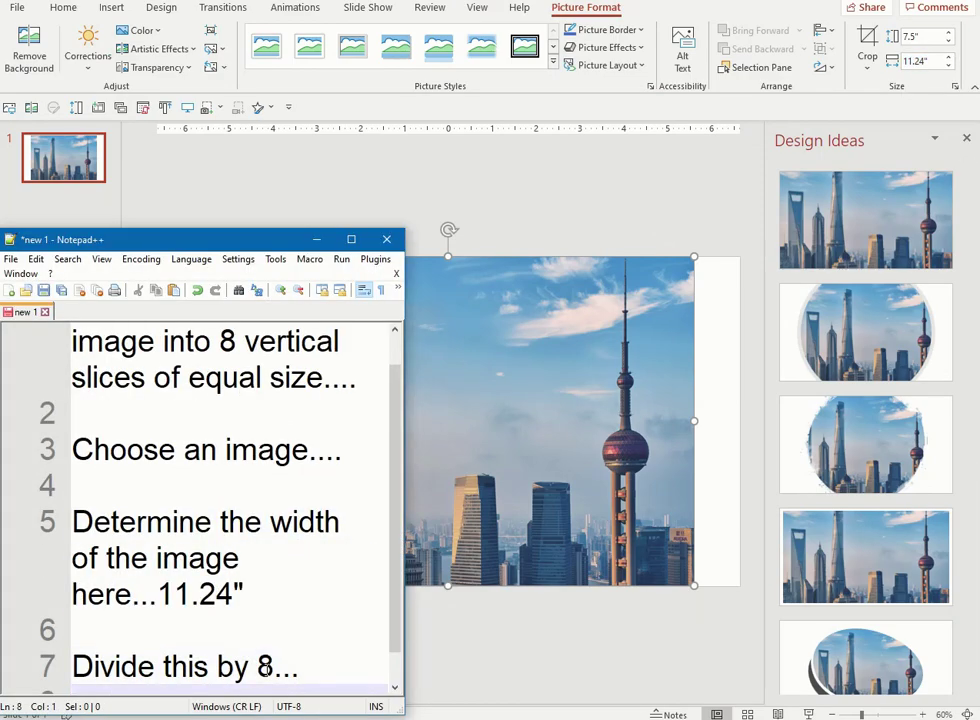
key(Return)
key(Return)
key(Return)
Step: Compute 11.24 ÷ 8 in Calculator and record 'is 1.405' in the notes
key(alt+Tab)
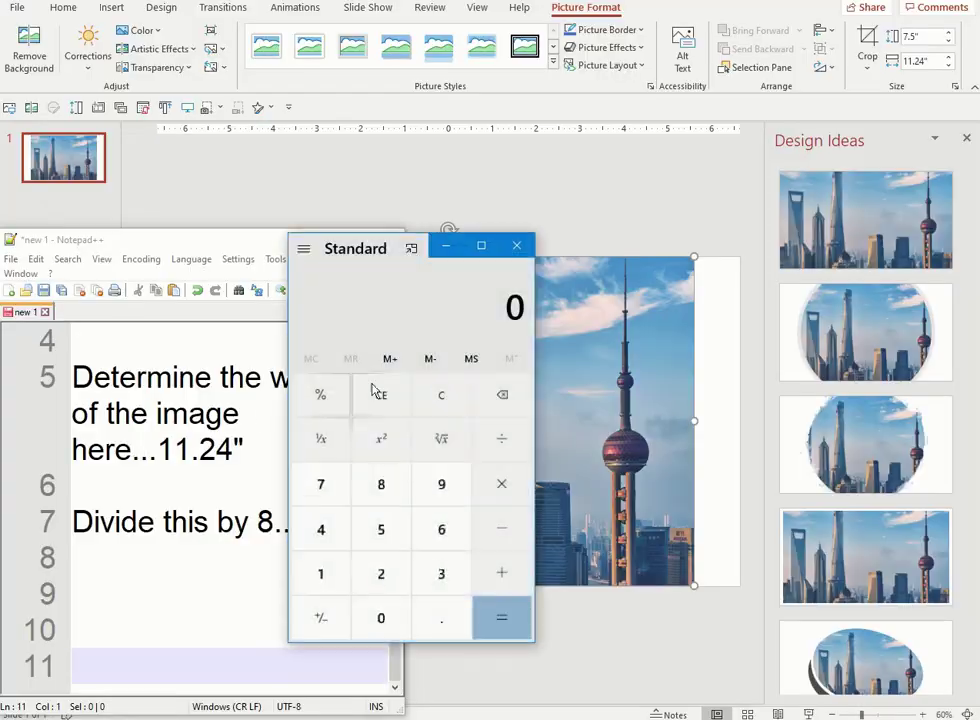
right_click(495, 335)
click(529, 362)
drag(425, 240, 597, 124)
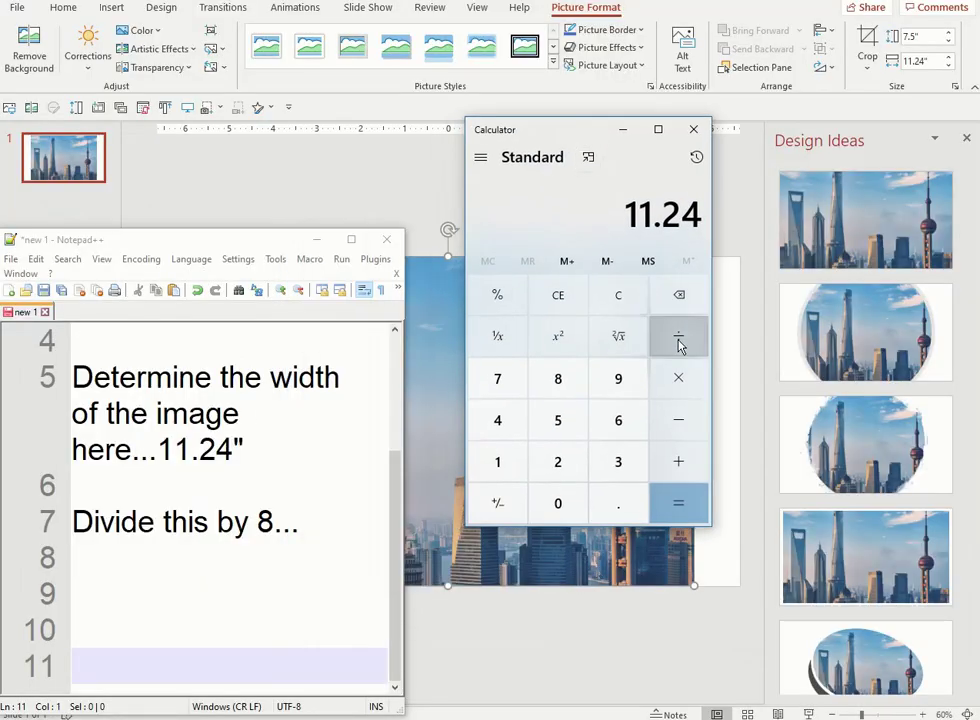
click(678, 335)
click(558, 378)
click(678, 503)
key(ctrl+c)
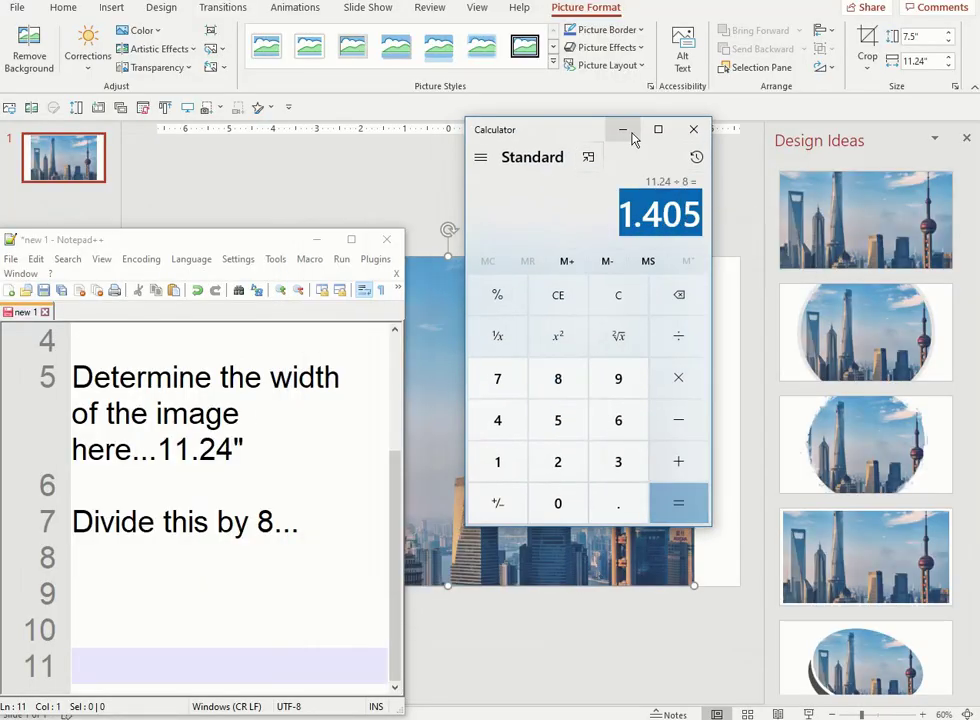
click(622, 129)
click(322, 524)
text(is 1.405)
key(Return)
key(Return)
Step: Note the rectangle plan and draw a rectangle over the photo's left strip
text(Let's create a rectangle of this width)
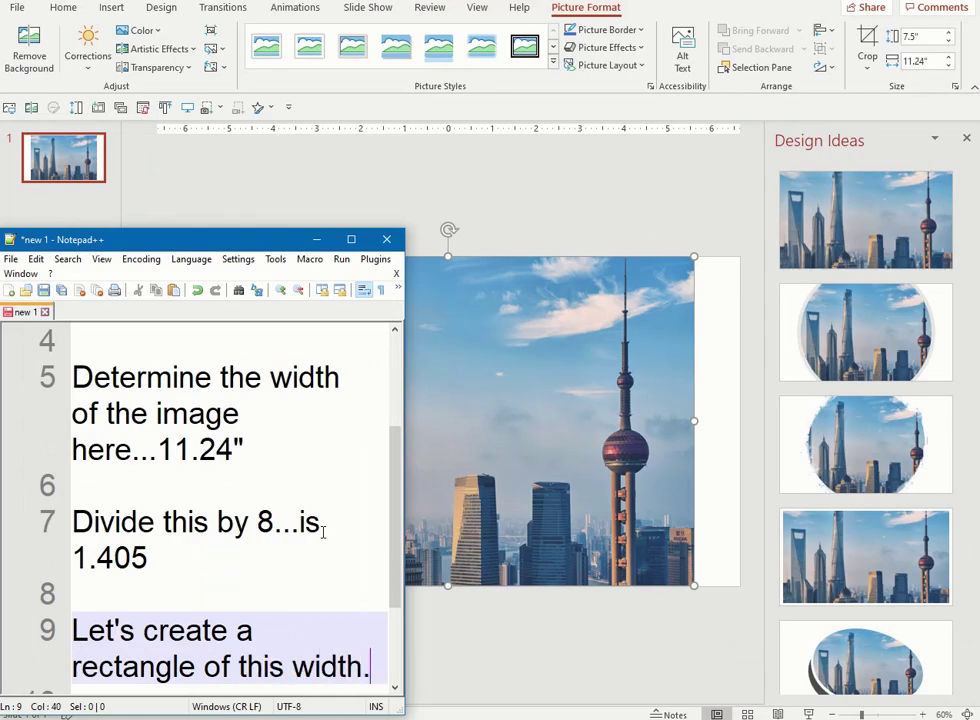
text(...)
key(Return)
key(Return)
key(Return)
click(111, 7)
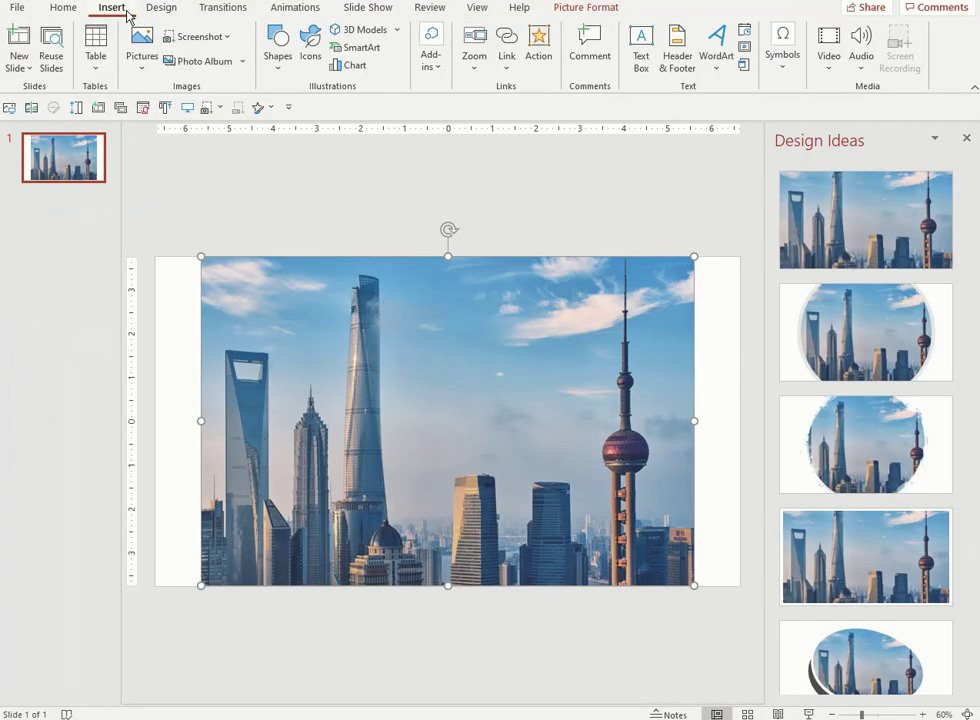
click(277, 50)
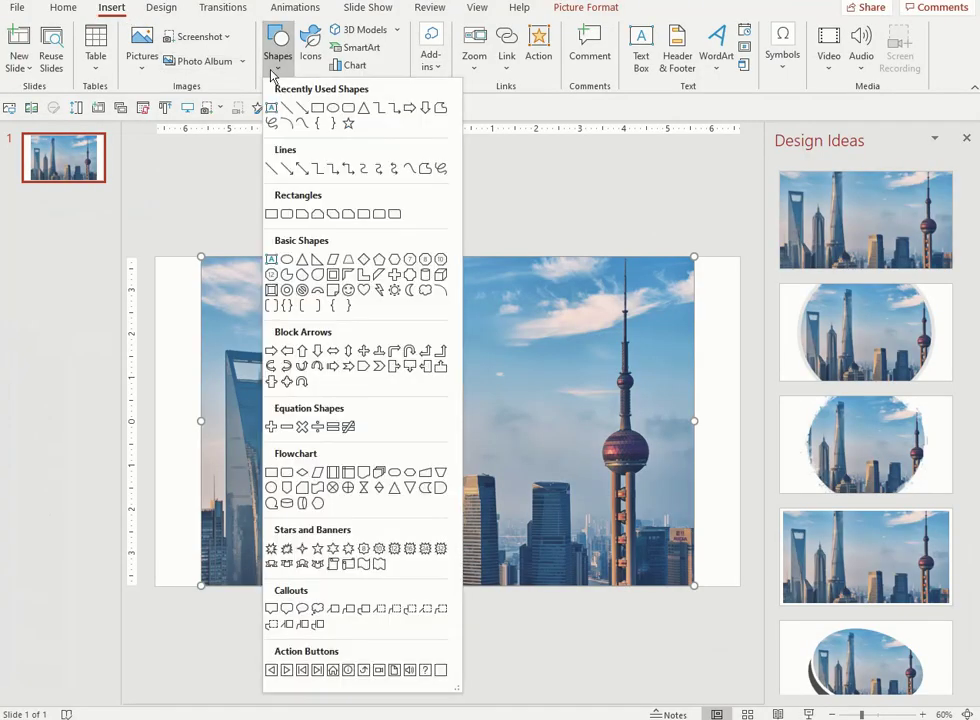
click(272, 216)
drag(202, 257, 259, 586)
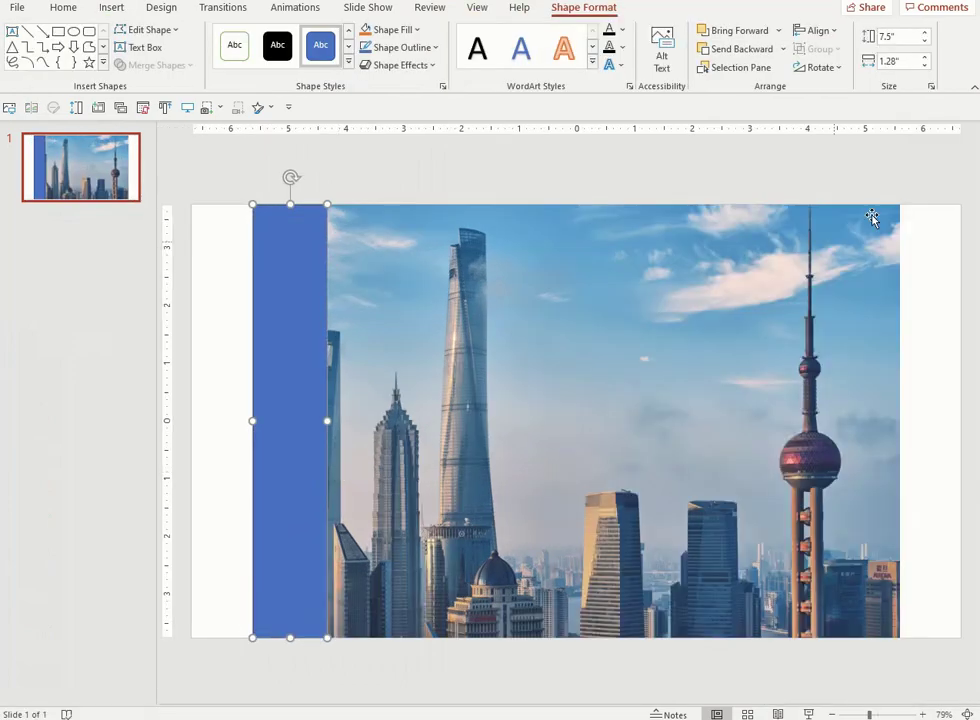
Step: Set the rectangle's width to 1.405" and start the note about snapping it leftmost
right_click(899, 62)
click(929, 106)
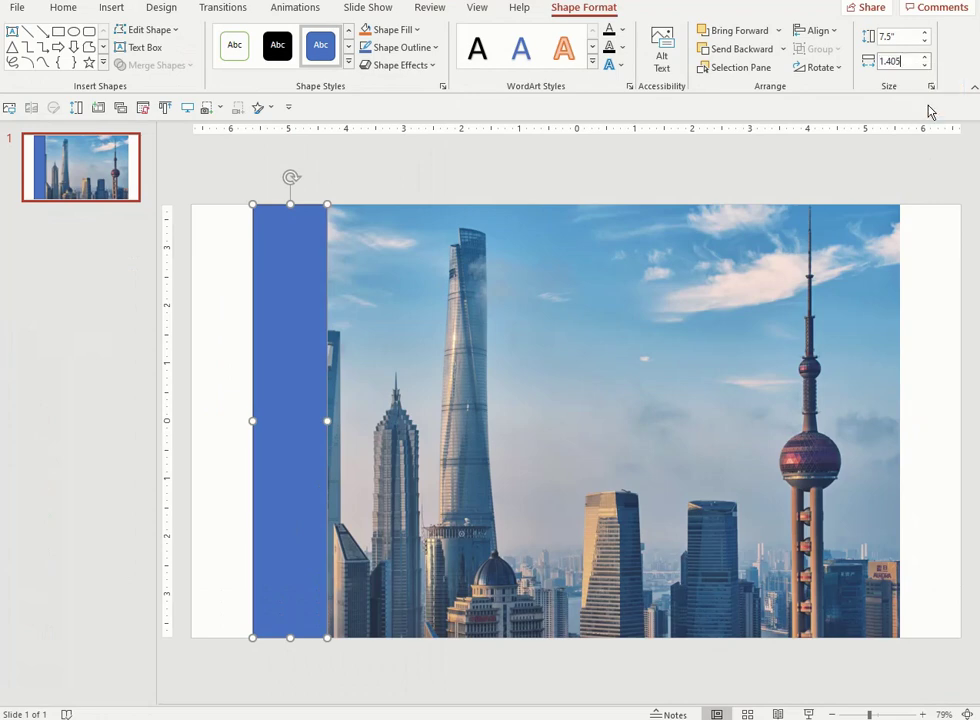
key(Return)
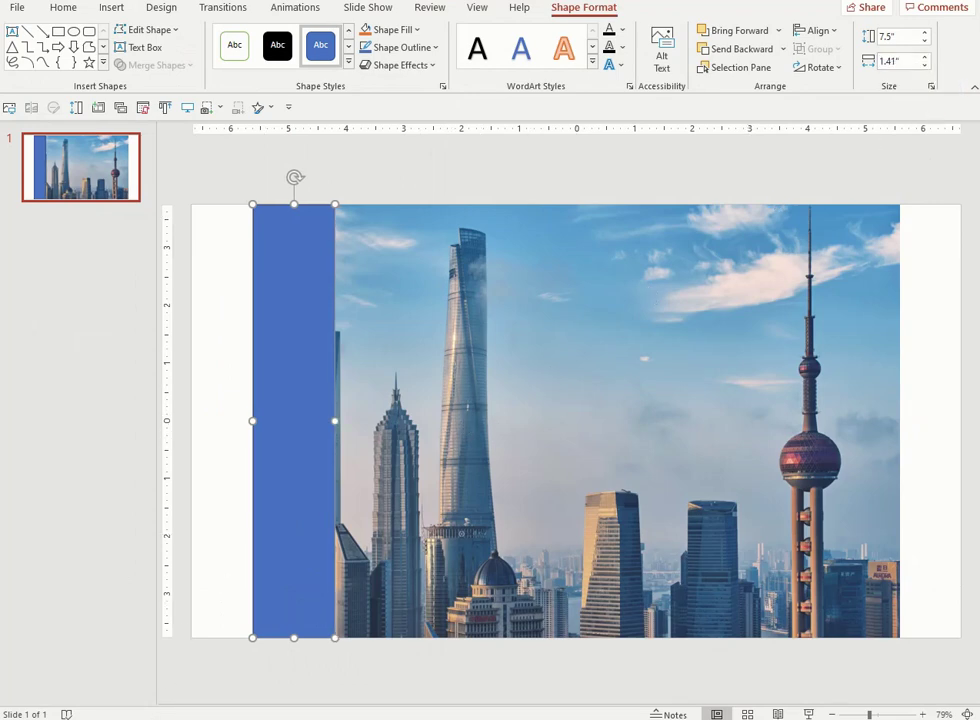
text(o the leftmost ed)
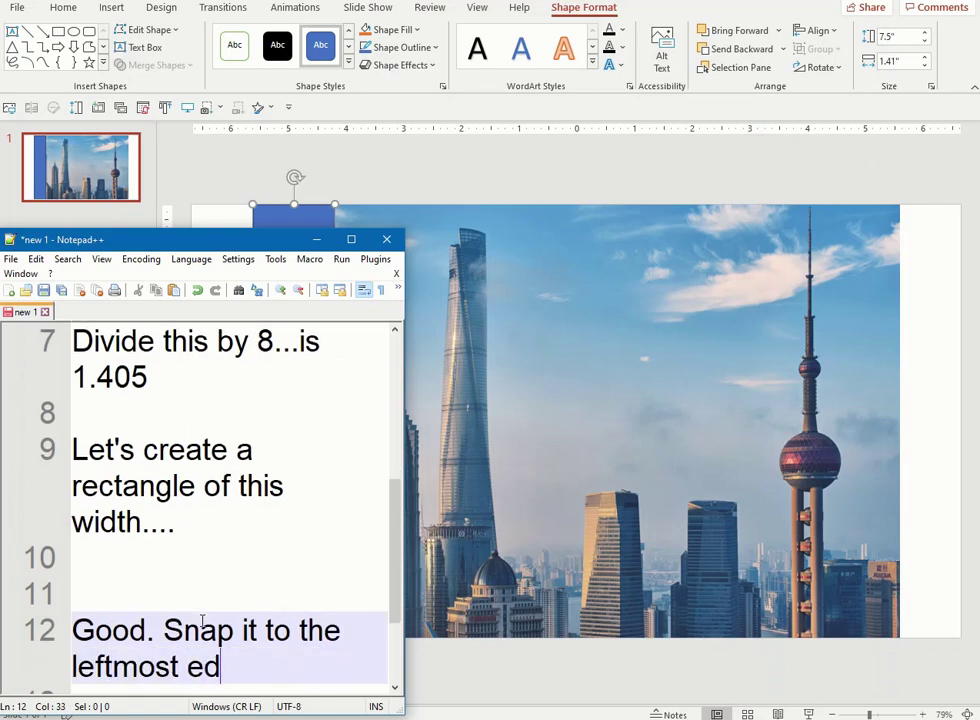
text(ge of the photo....)
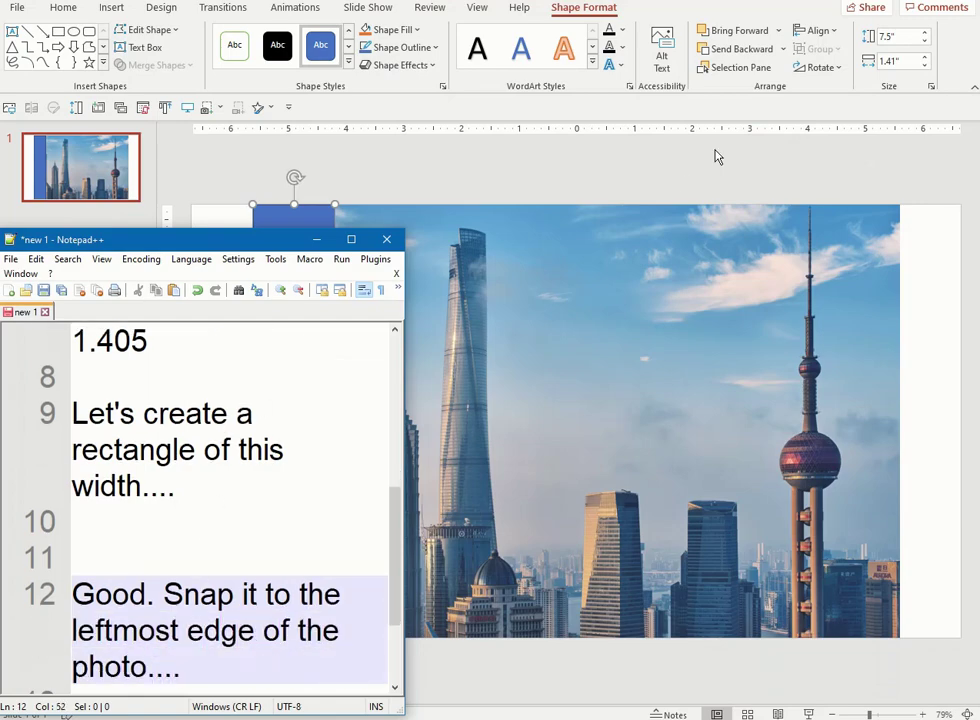
Step: Finish the note 'Good. Snap it to the leftmost edge of the photo..' and return to PowerPoint
key(alt+Tab)
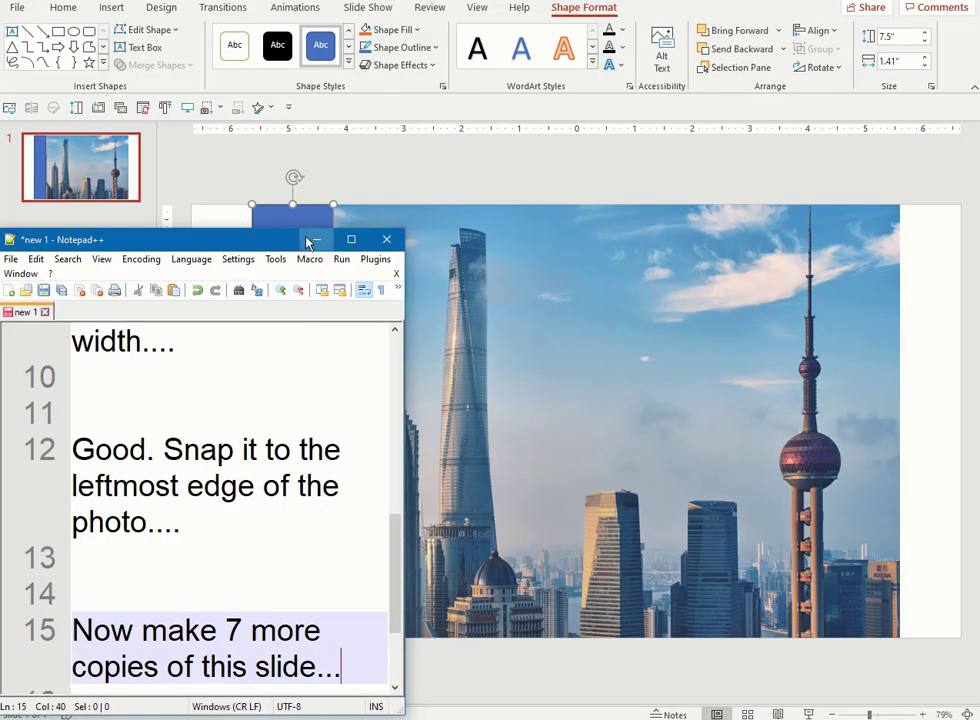
Step: Duplicate the photo slide until the deck has 8 slides, then return to slide 1
click(312, 240)
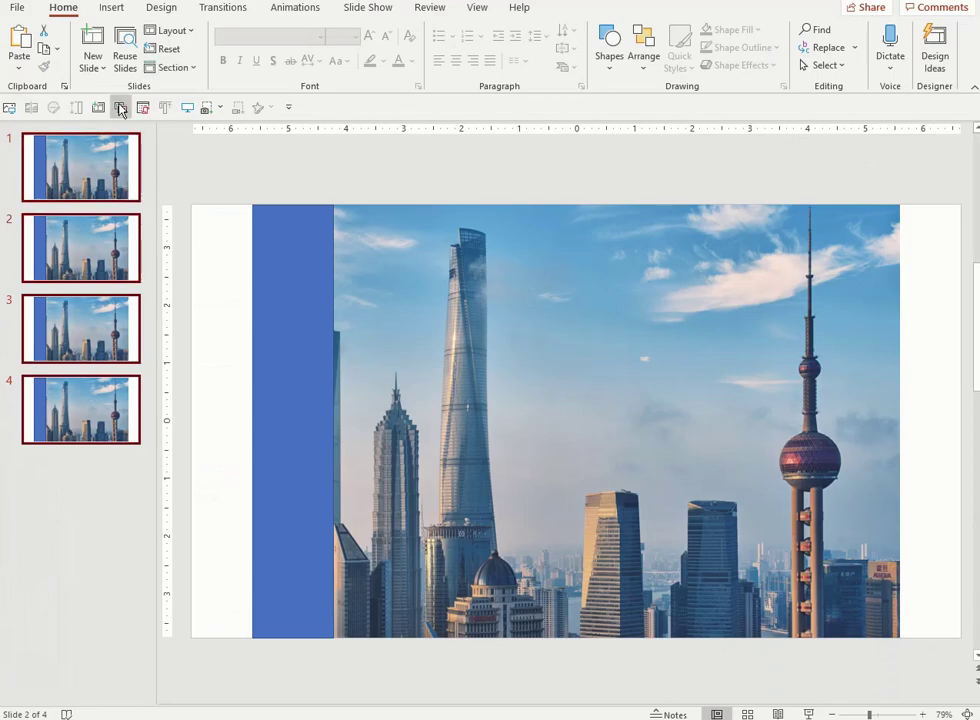
key(ctrl+d)
click(122, 158)
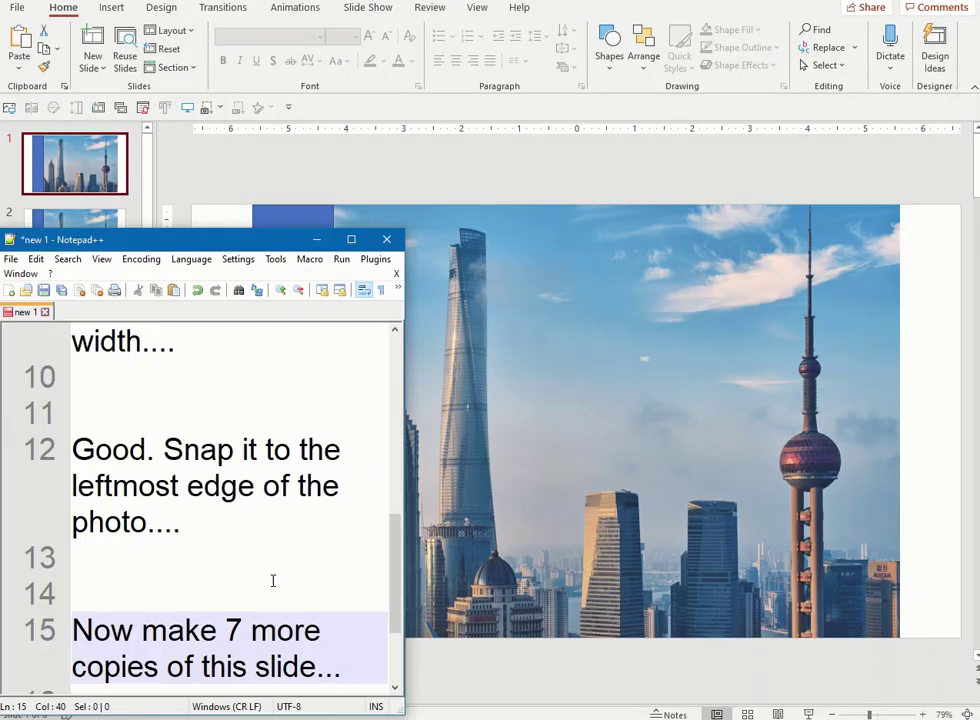
Step: Note 'we'll start with slide 1' and the instruction to Ctrl-select photo and rectangle
text(Ok, we'll start with sl)
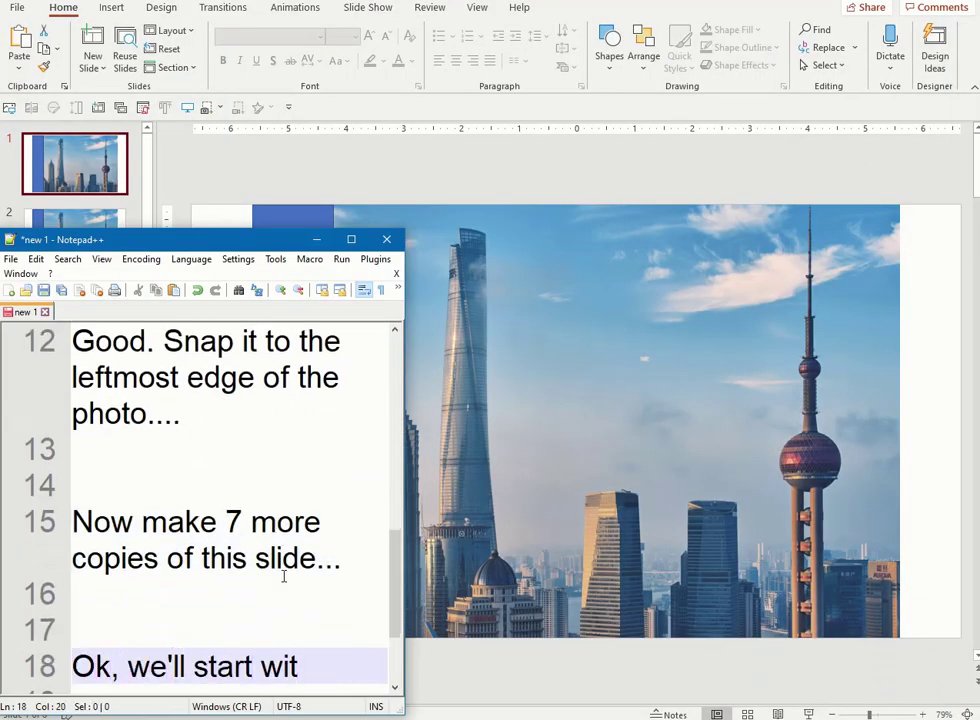
text(ide 1.)
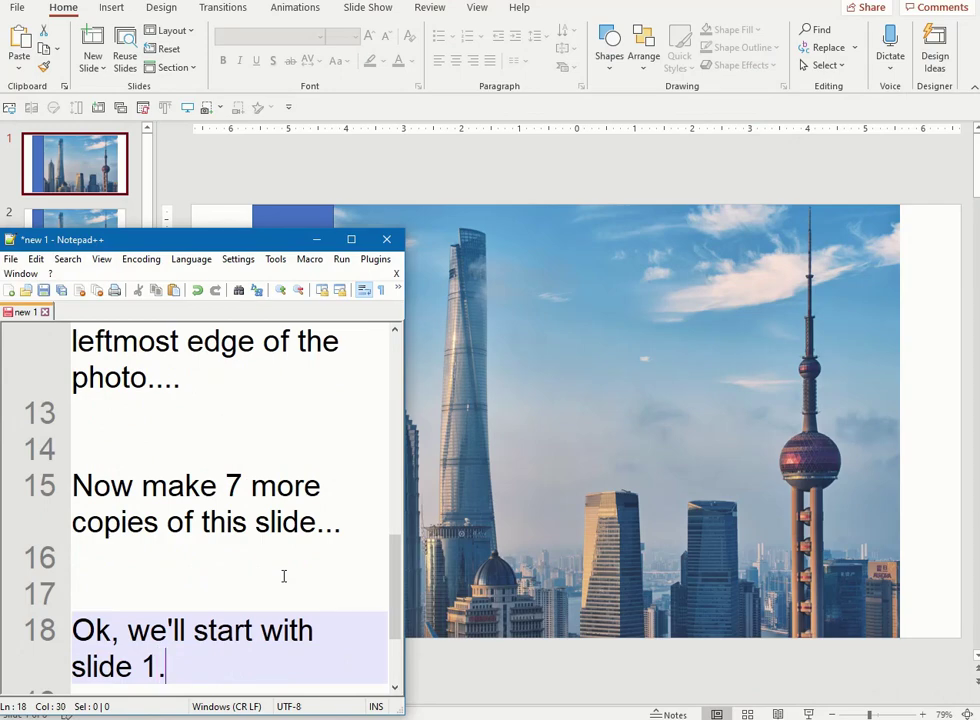
key(Return)
key(Return)
text(sele)
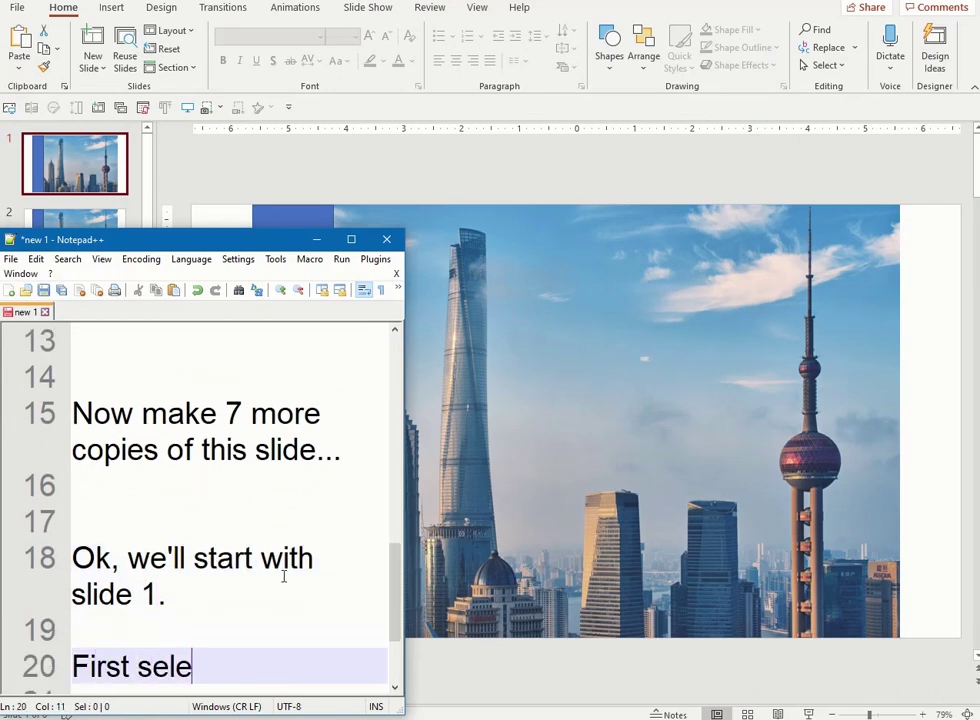
text(ct the photo, then hold)
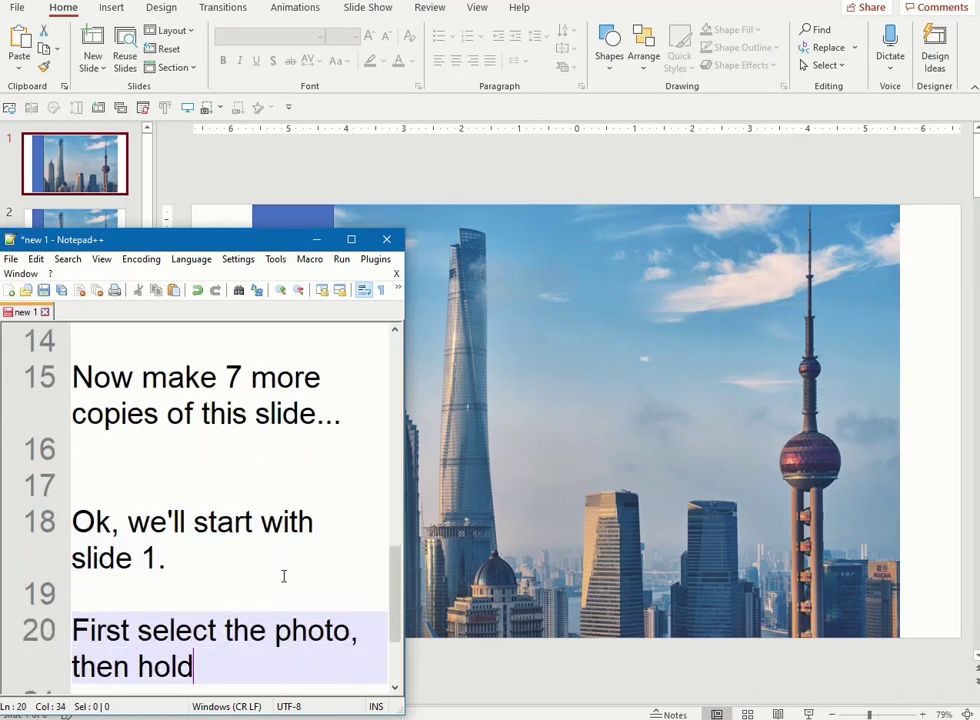
text( the Control Key (for m)
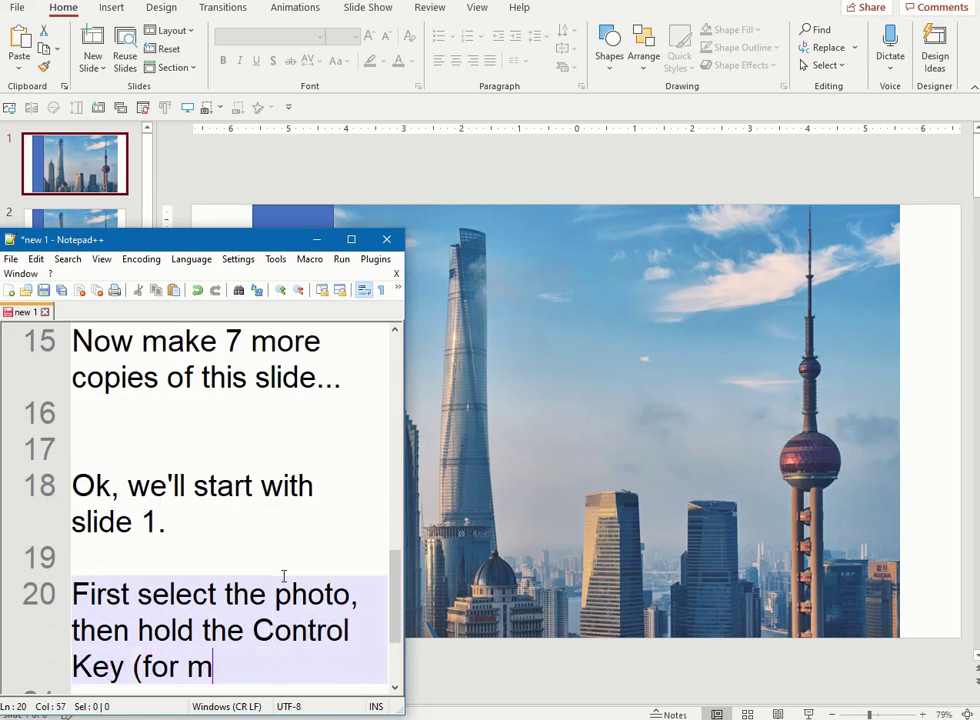
text(ulti-selection) th)
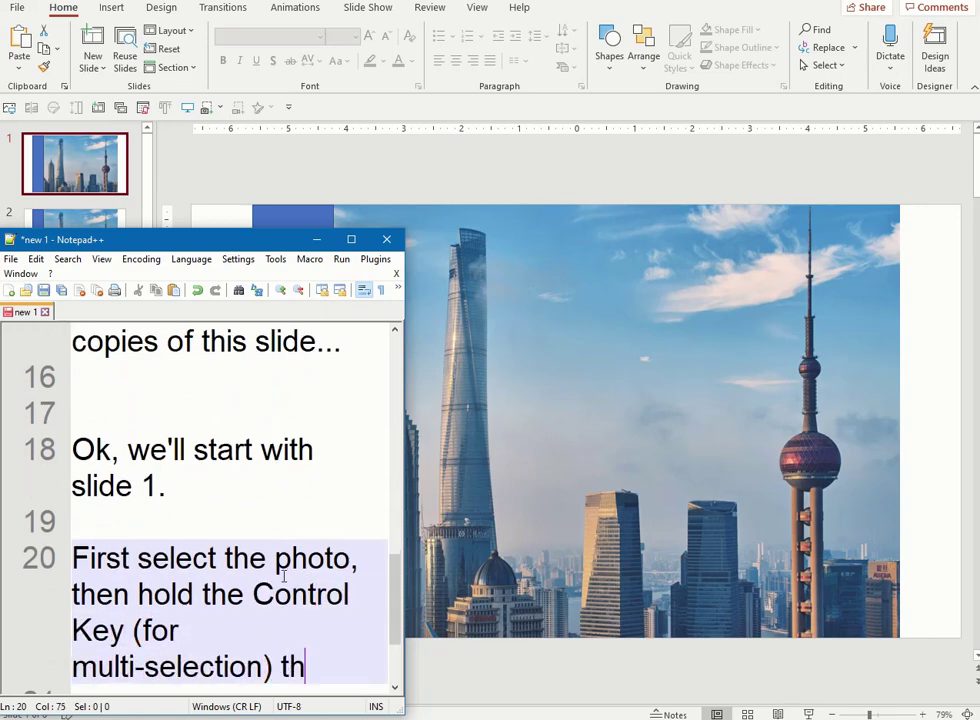
text(en select the rectangle...)
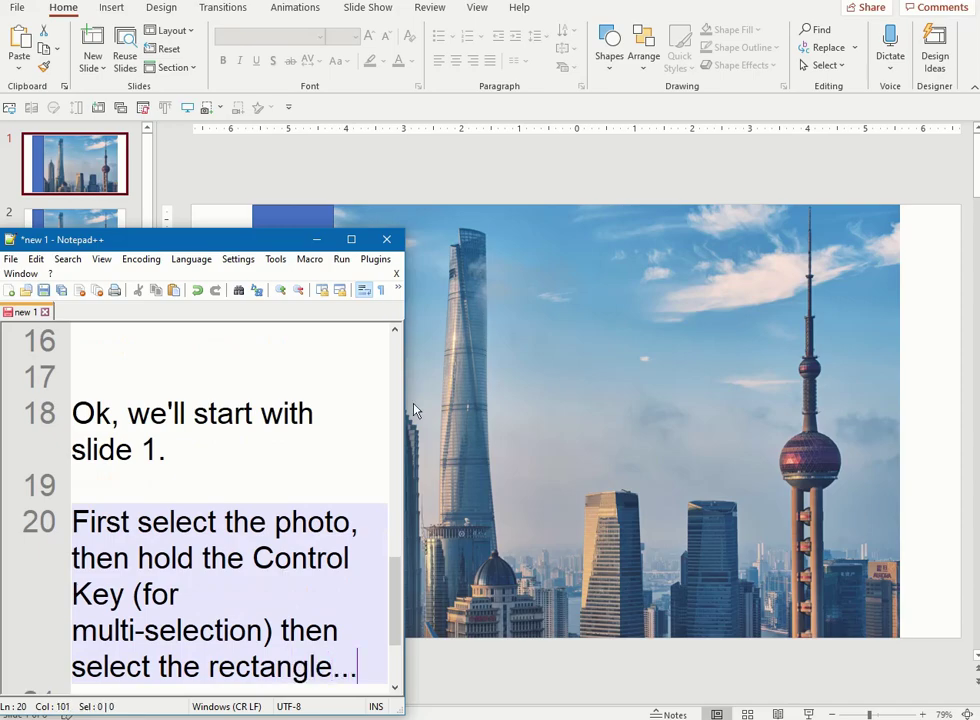
Step: Intersect slide 1's photo with the blue rectangle, leaving only the leftmost 1.41" strip
click(416, 410)
ctrl+click(303, 283)
text(Now we'll go to Sh)
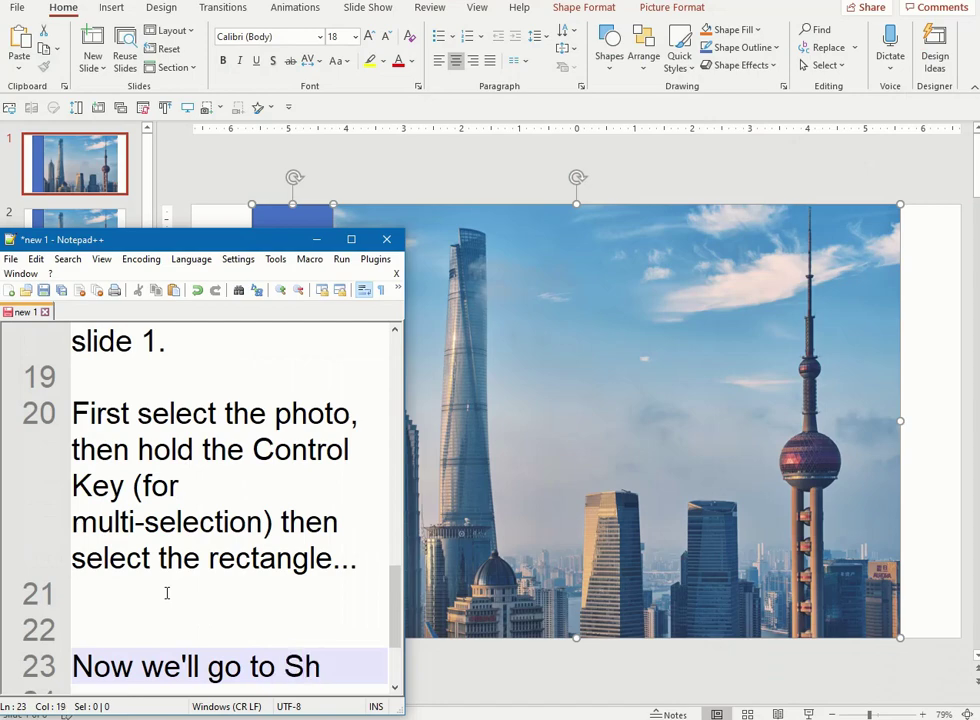
text(ape Format, then )
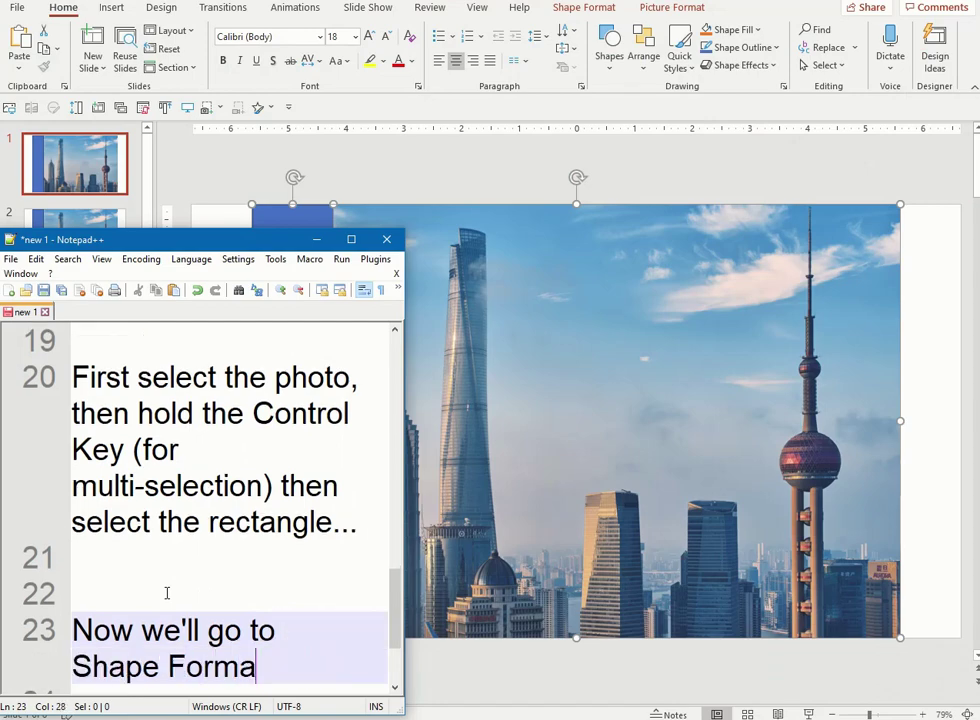
text(Merge shap)
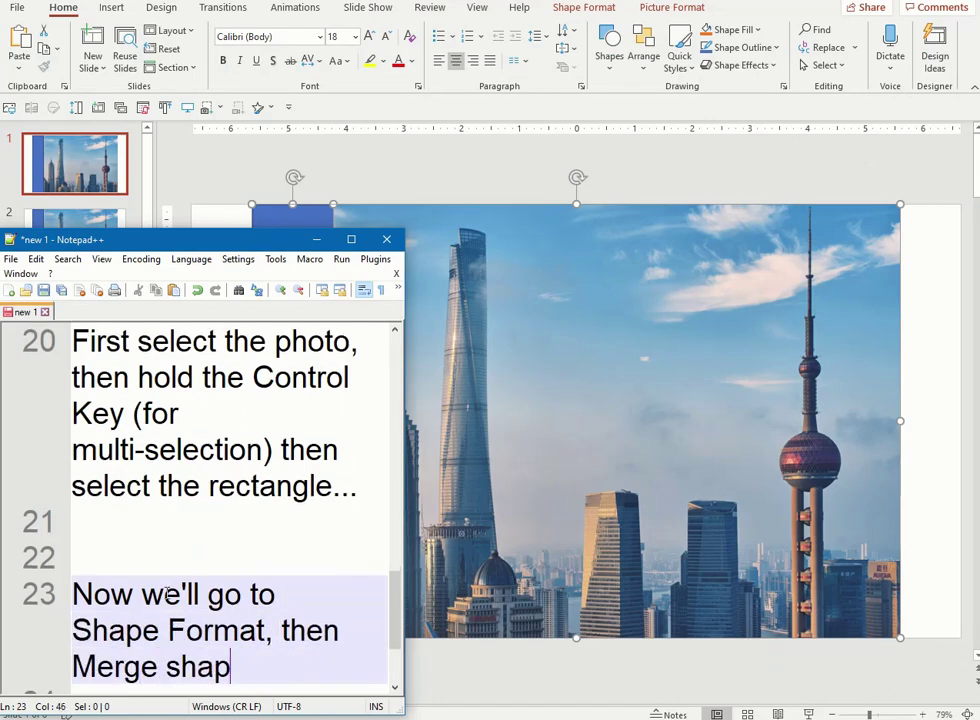
text(es, then Intersect....)
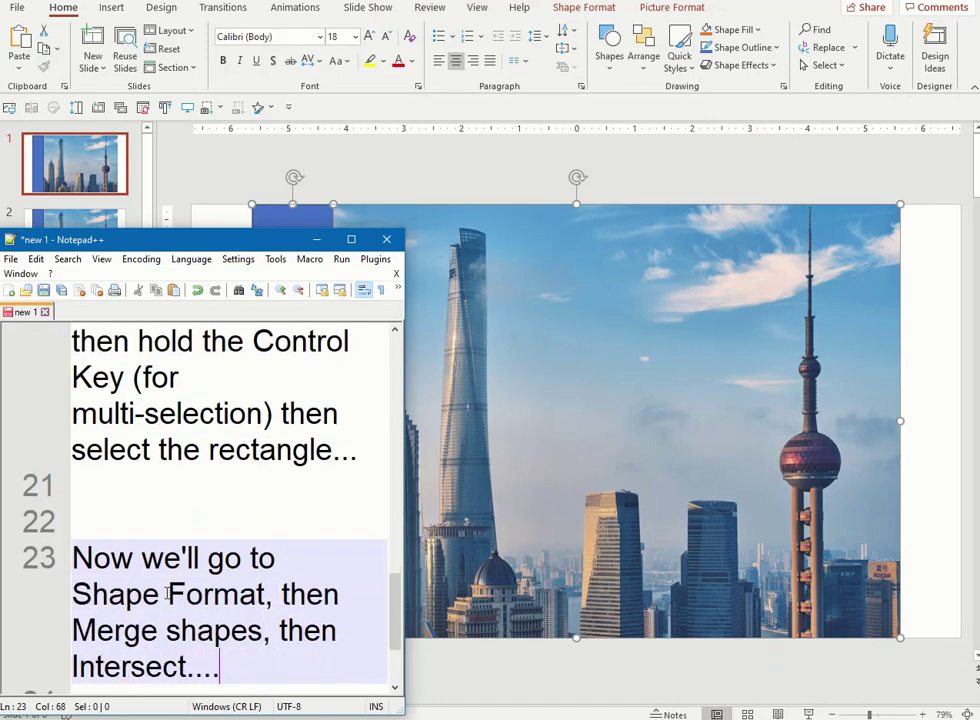
click(184, 65)
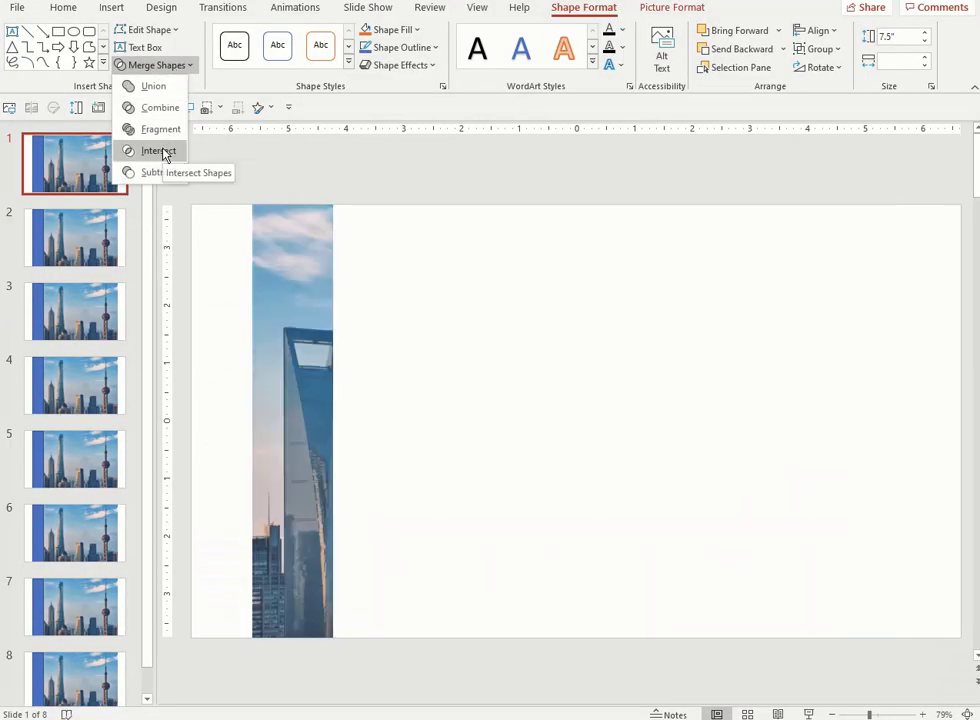
click(158, 151)
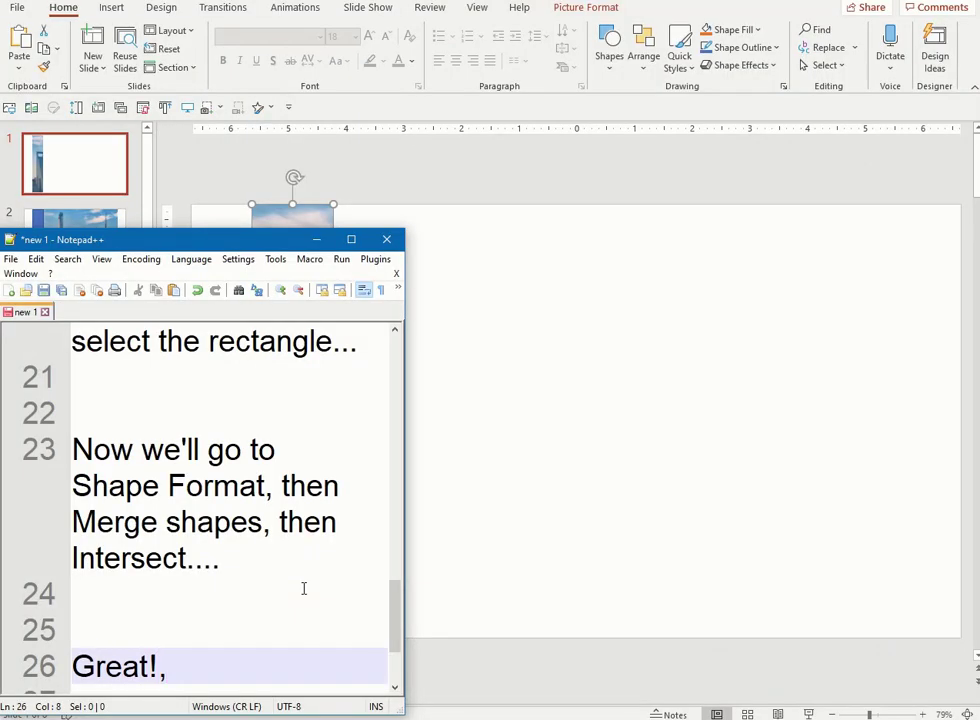
Step: Note 'Now on to slide 2...' and 'Duplicate the rectangle, then snap it to the right edge...'
key(BackSpace)
text(Now o)
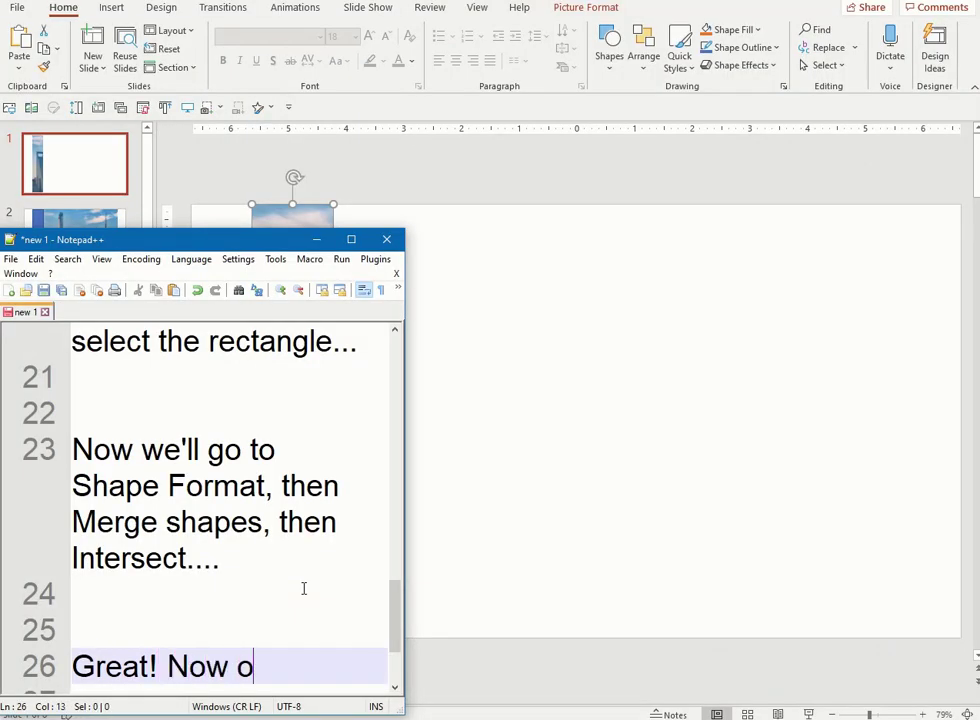
text( 2...)
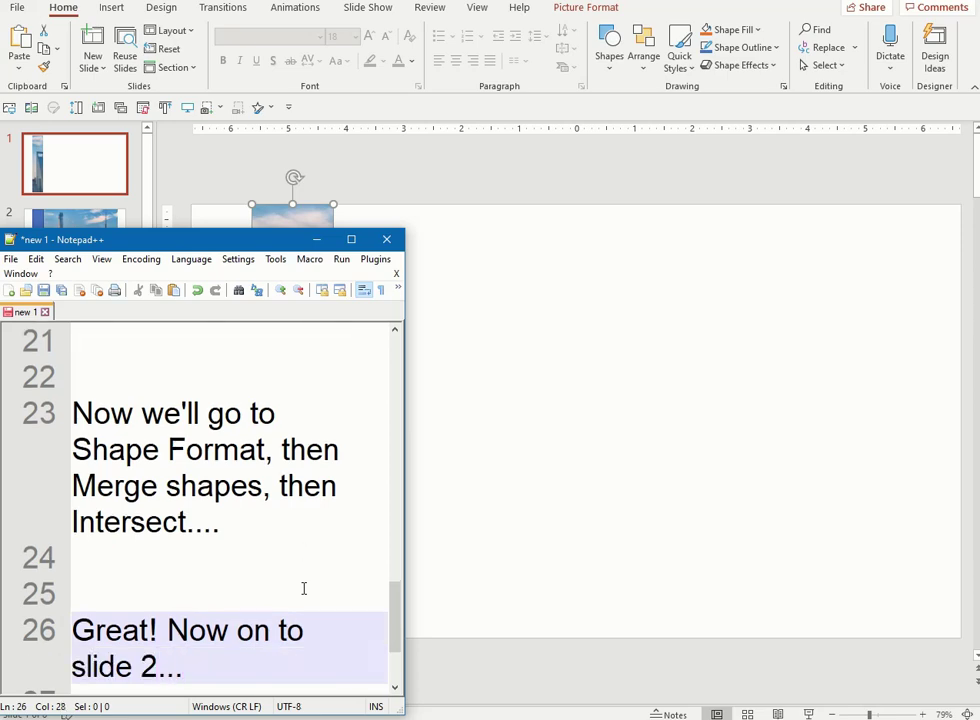
key(Return)
key(Return)
text(Duplicate the )
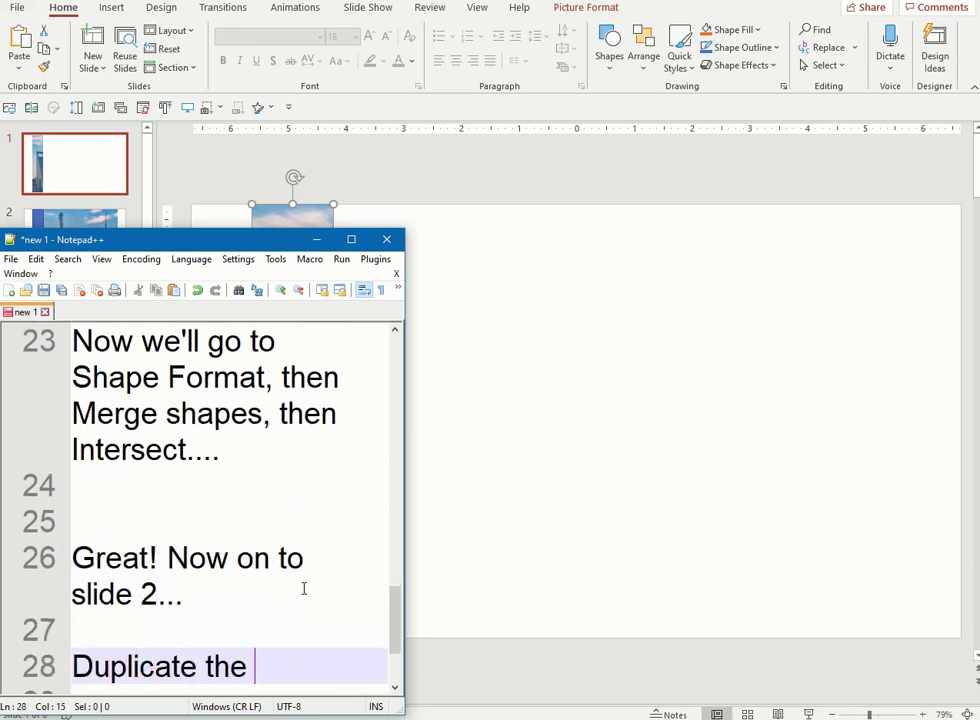
text(rectangle, then snap)
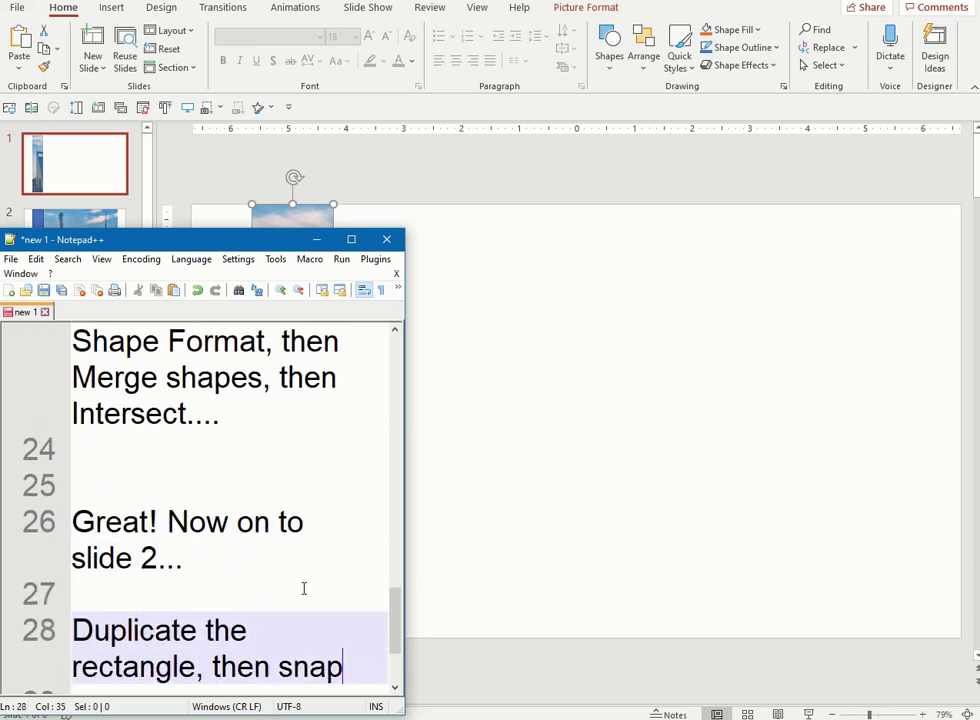
text( it to the right)
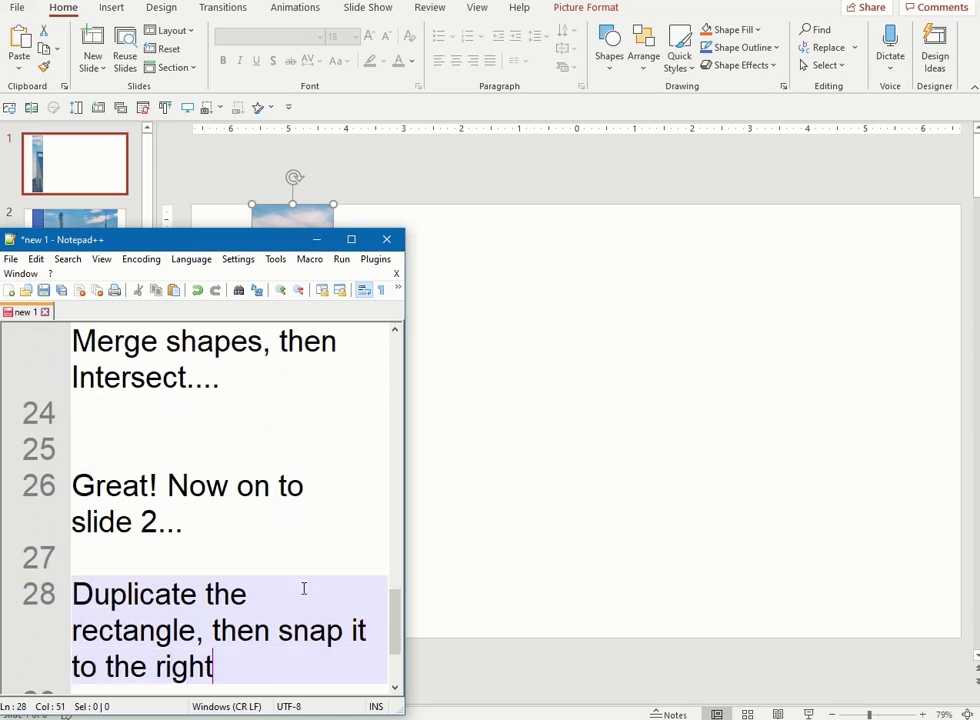
text( edge of the first rectang)
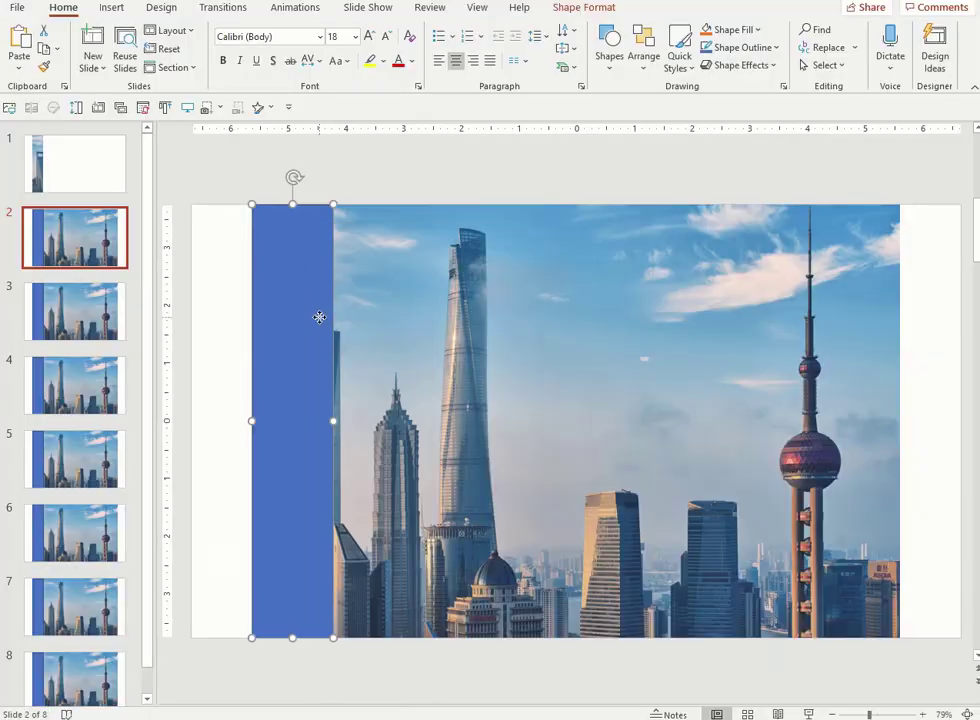
Step: On slide 2, paste a rectangle copy against the first rectangle's right edge and note repeating steps
right_click(319, 317)
click(357, 362)
mouse_move(339, 341)
mouse_down()
mouse_move(405, 339)
mouse_move(390, 336)
mouse_up()
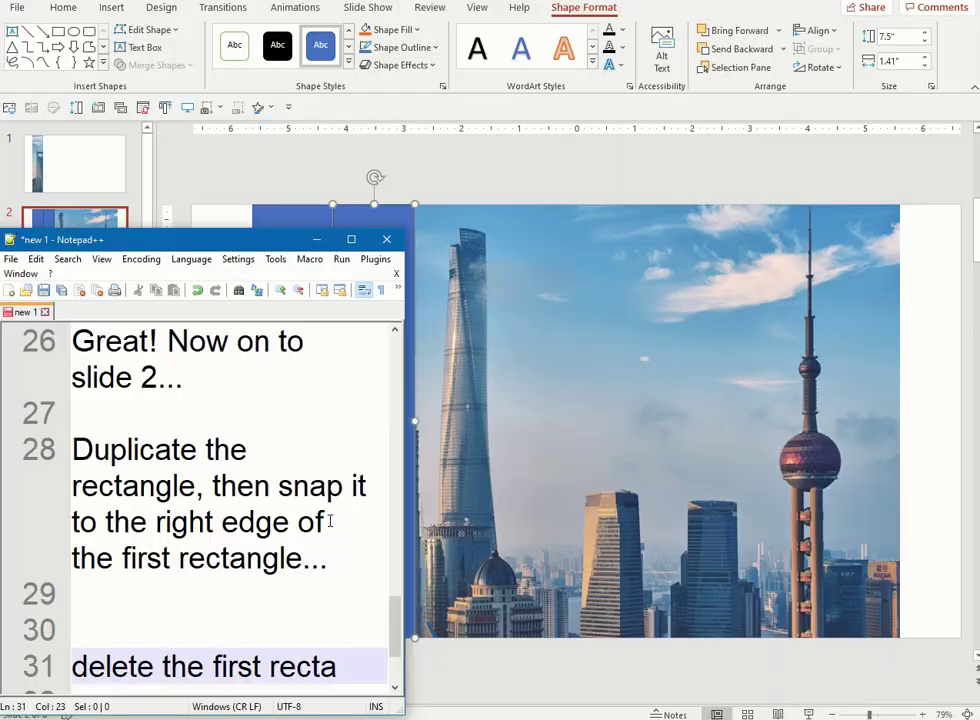
text(ngle and)
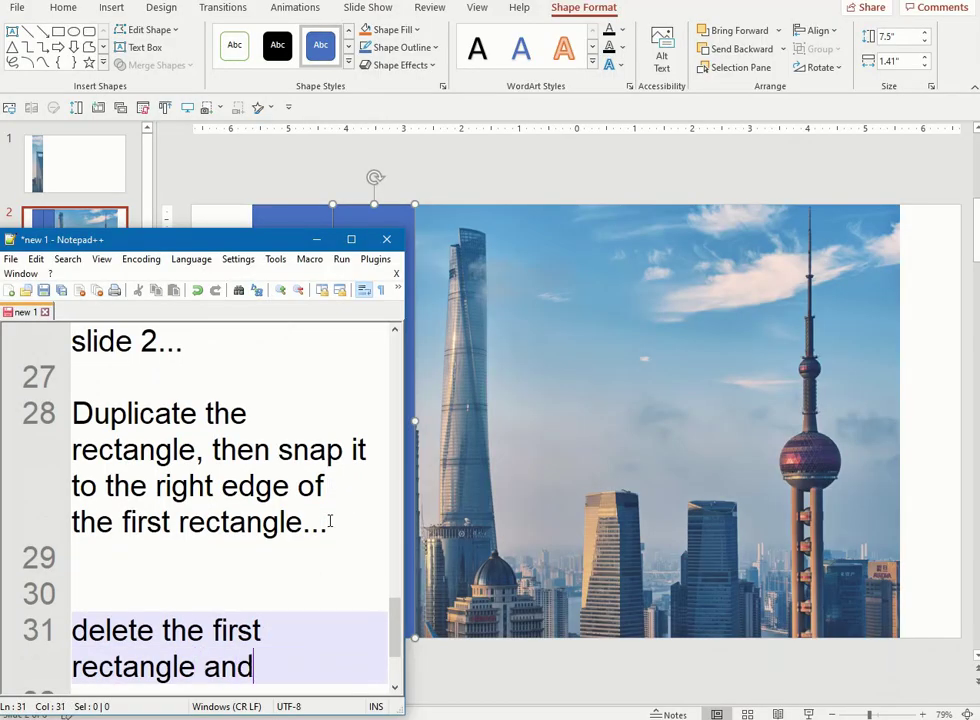
text( repeathe previous steps)
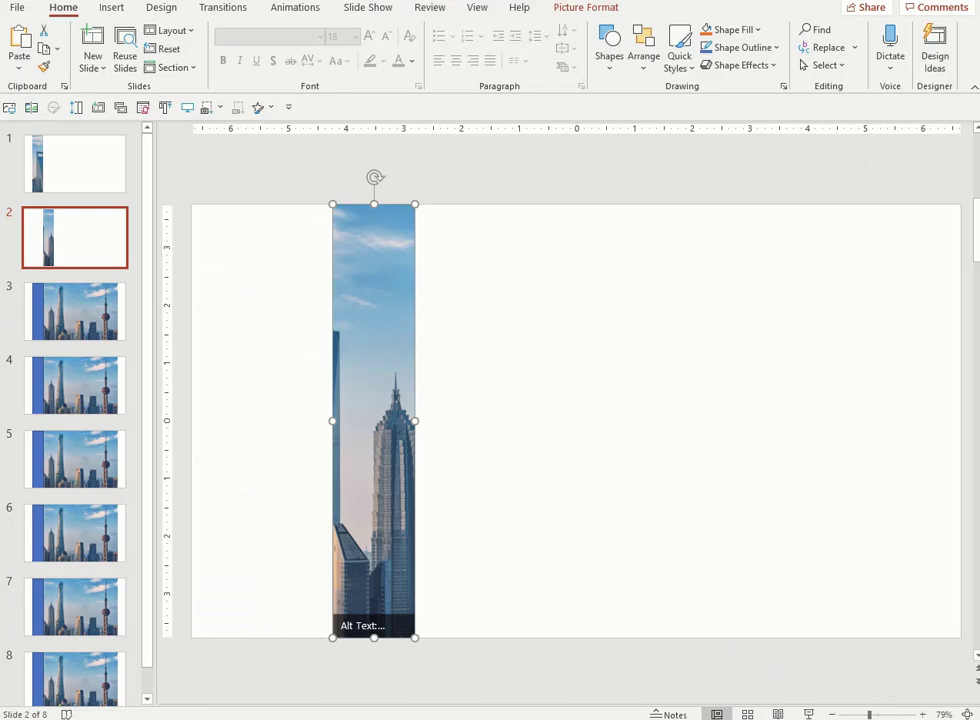
text(ow the rem)
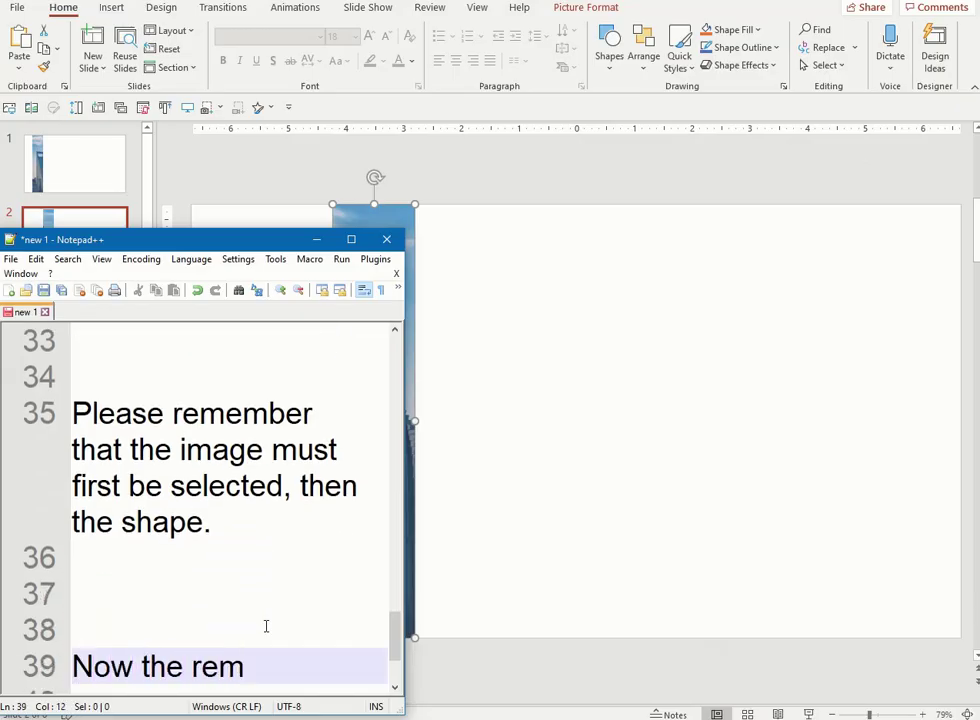
text( slides/slice)
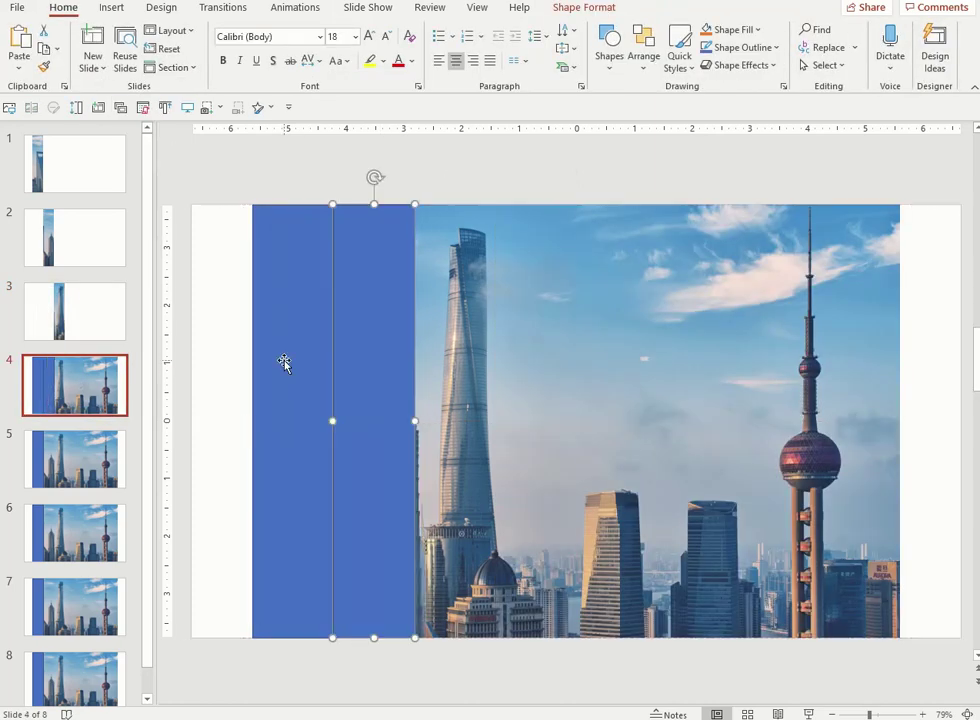
Step: On slide 4, delete the extra strips and intersect the photo with the remaining one
click(293, 363)
key(Delete)
click(376, 367)
key(Delete)
click(455, 372)
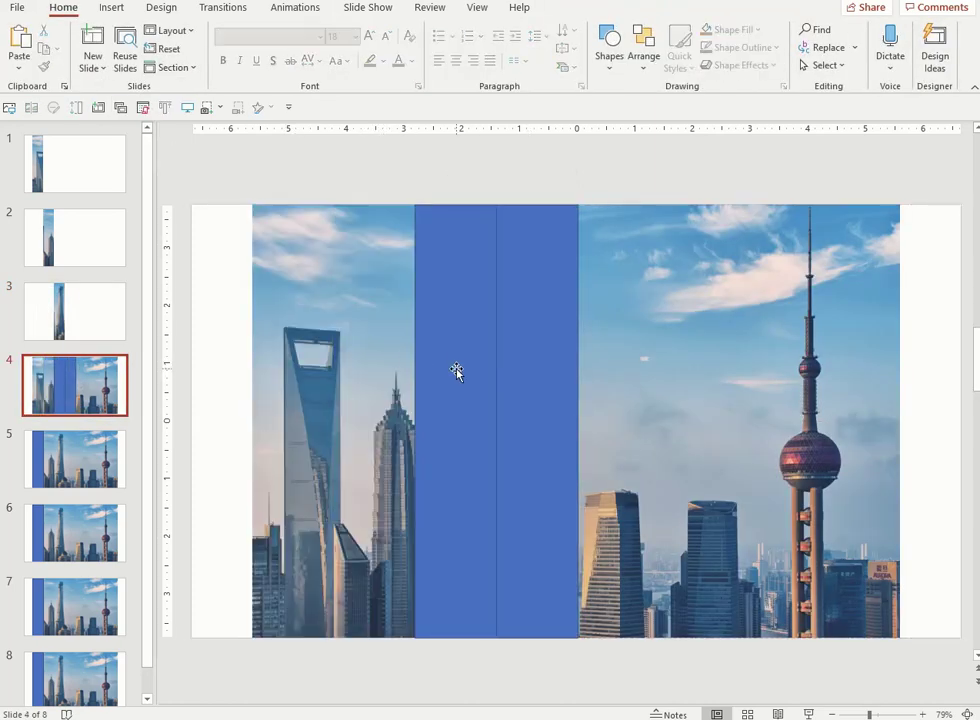
key(Delete)
click(573, 7)
click(156, 65)
click(160, 151)
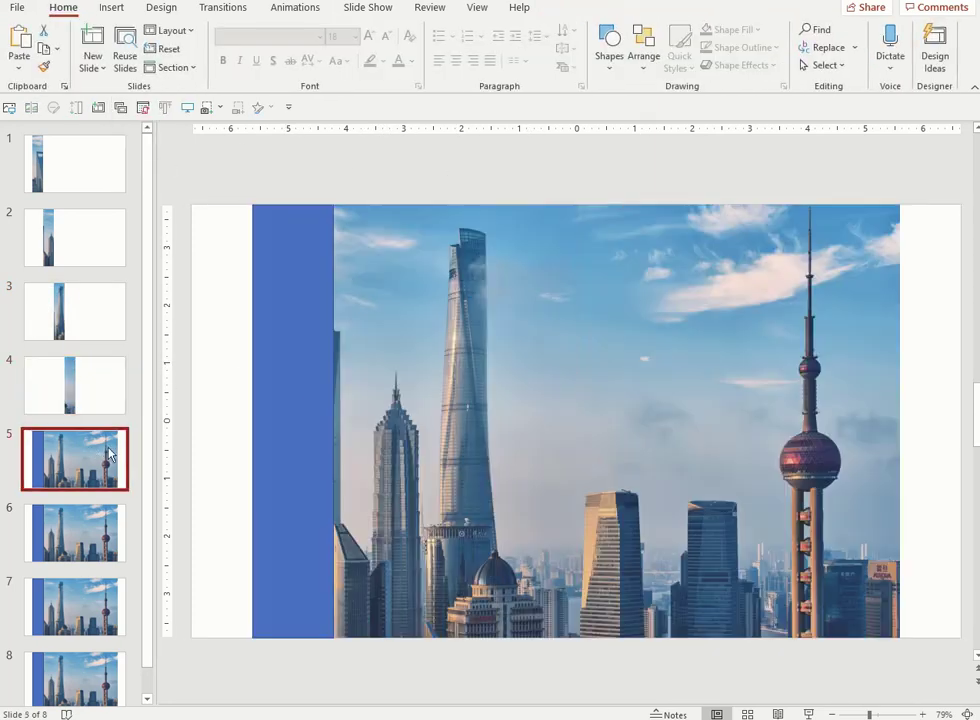
Step: On slide 5, keep one strip at the fifth position and intersect it with the photo
drag(324, 409, 633, 407)
click(293, 380)
key(Delete)
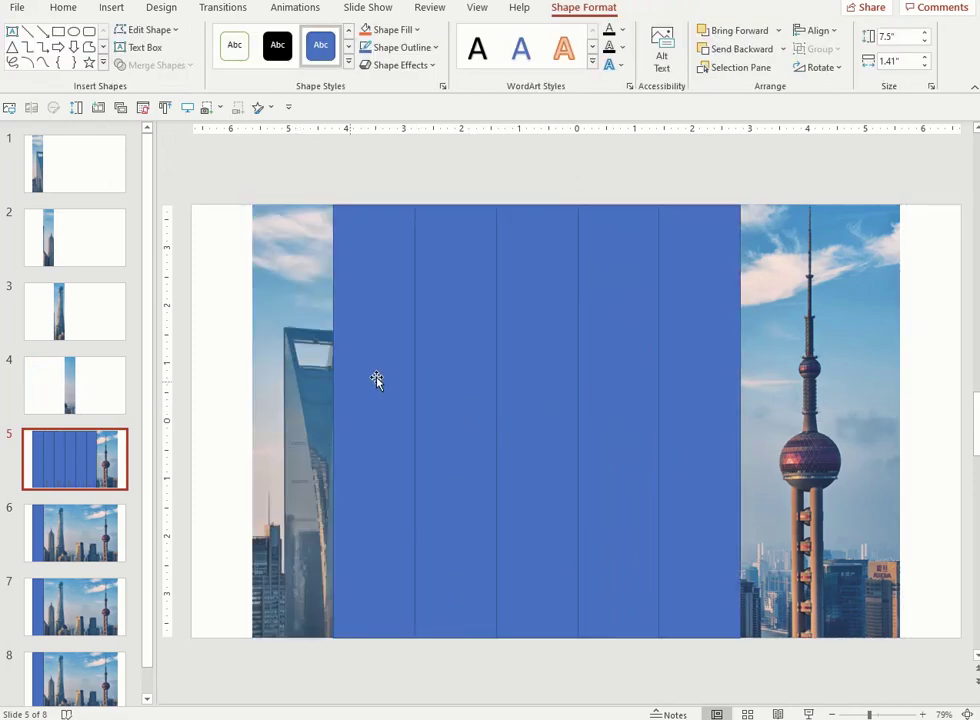
click(377, 379)
key(Delete)
click(686, 360)
shift+click(632, 339)
click(575, 8)
click(160, 68)
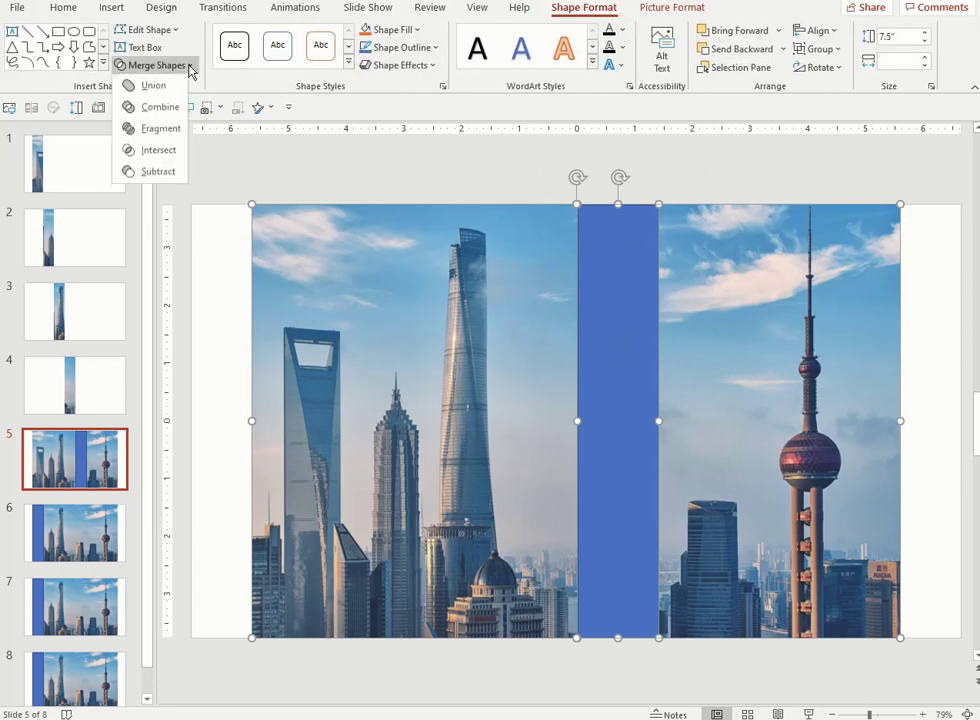
click(157, 210)
Step: On slide 6, place the strip at the sixth slice and intersect it with the photo
click(75, 533)
click(291, 422)
mouse_move(291, 422)
mouse_down()
mouse_move(304, 431)
mouse_move(623, 440)
mouse_up()
click(394, 424)
key(Delete)
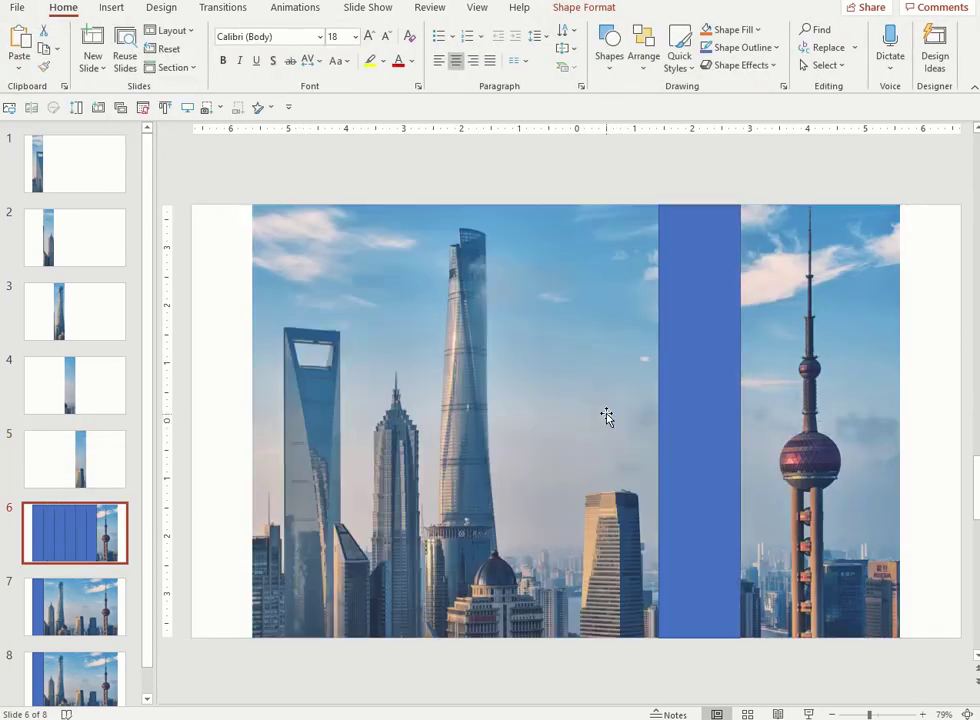
click(740, 372)
shift+click(738, 372)
click(150, 61)
click(160, 125)
Step: On slide 7, copy the strip across the photo and delete all but the seventh-slice strip
click(75, 606)
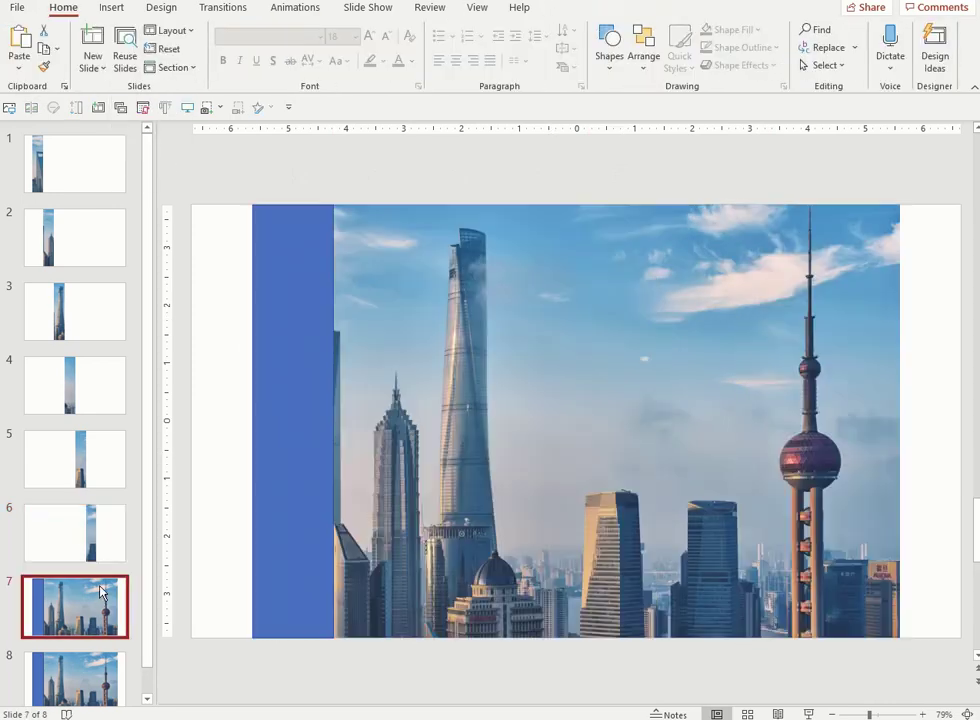
mouse_move(280, 455)
mouse_down()
mouse_move(376, 455)
mouse_move(363, 455)
mouse_up()
drag(319, 460, 483, 464)
shift+click(330, 459)
mouse_move(330, 459)
mouse_down()
mouse_move(693, 462)
mouse_move(656, 462)
mouse_up()
click(303, 465)
shift+click(540, 470)
shift+click(700, 465)
key(Delete)
click(862, 470)
key(Delete)
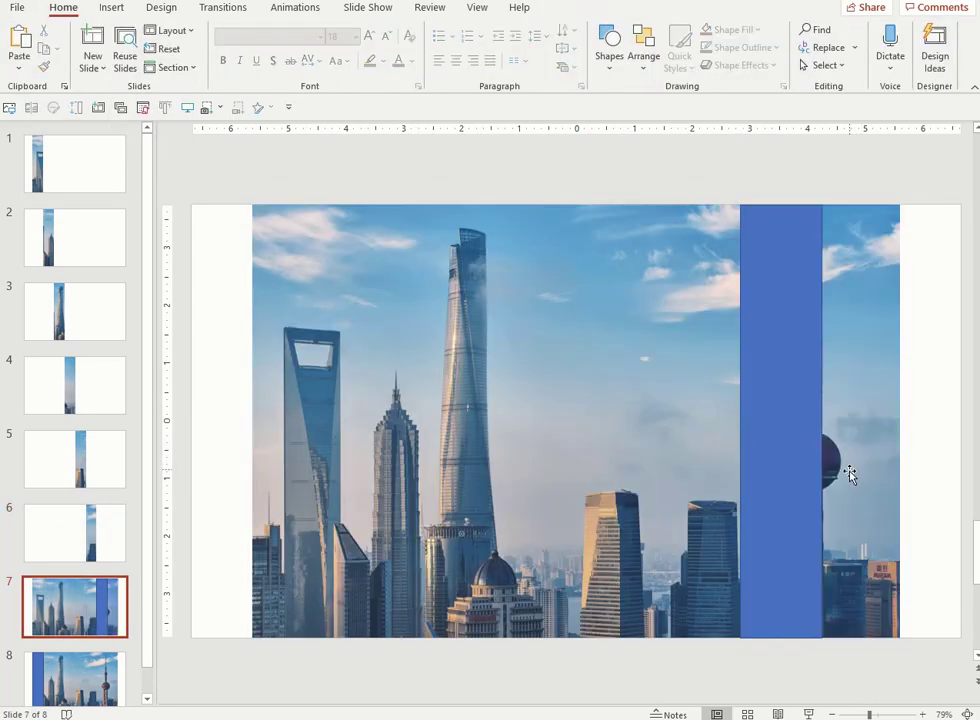
Step: Intersect slide 7's photo with the remaining strip to keep the seventh slice
shift+click(725, 420)
click(584, 7)
click(157, 63)
click(160, 125)
Step: On slide 8, move the strip to the photo's right edge and intersect them
click(75, 680)
drag(300, 507, 858, 507)
shift+click(895, 470)
click(584, 7)
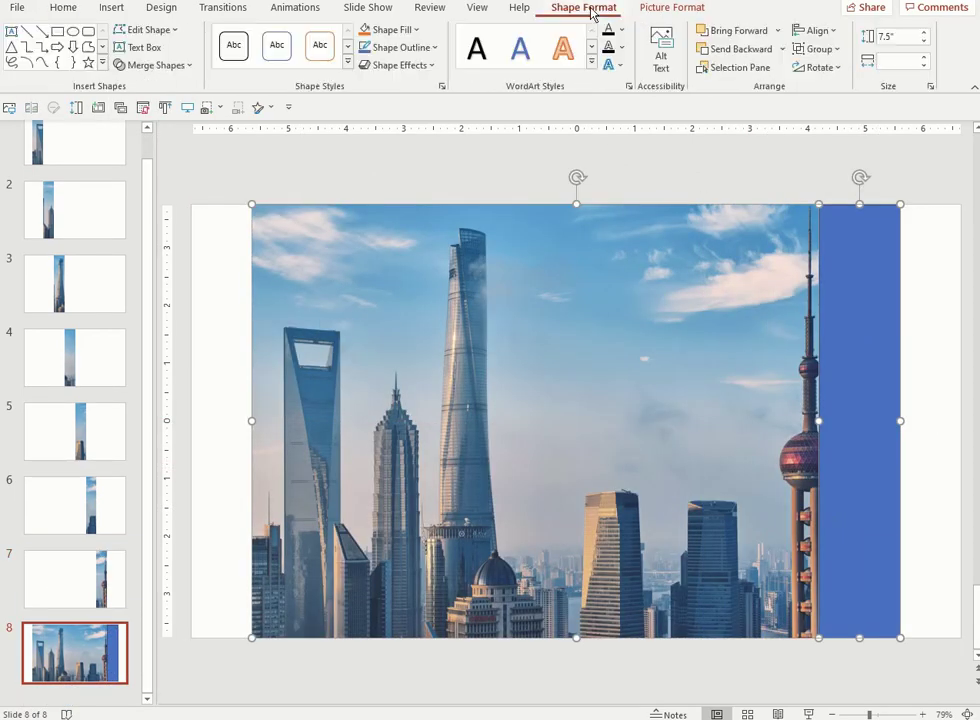
click(157, 64)
click(158, 151)
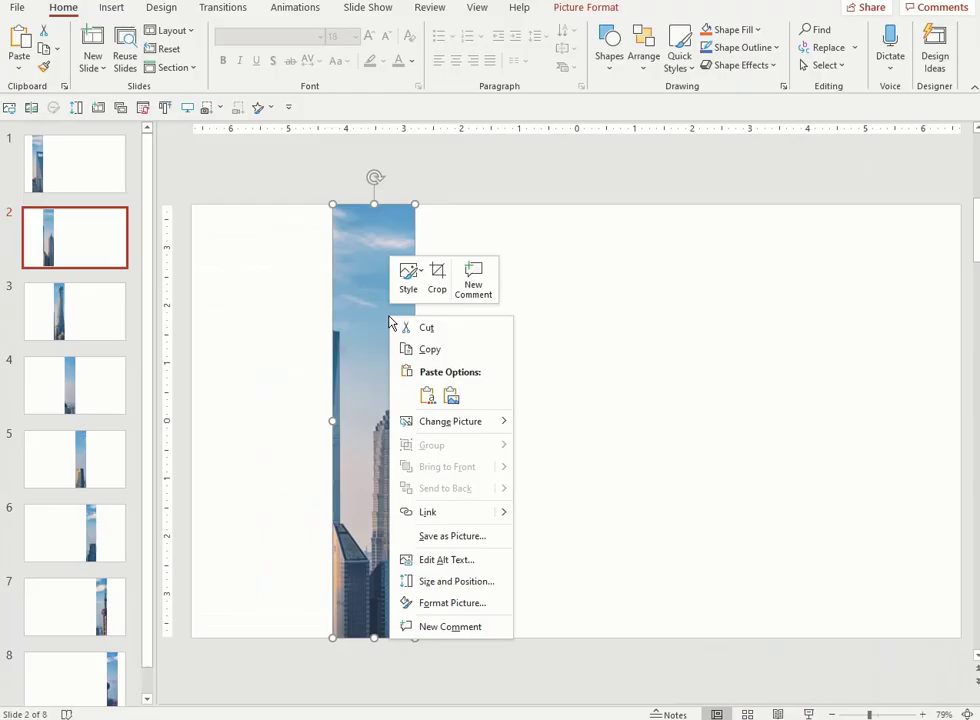
Step: Copy the skyline slice from slide 2 and paste it onto slide 1
click(429, 348)
click(90, 166)
right_click(430, 345)
click(449, 366)
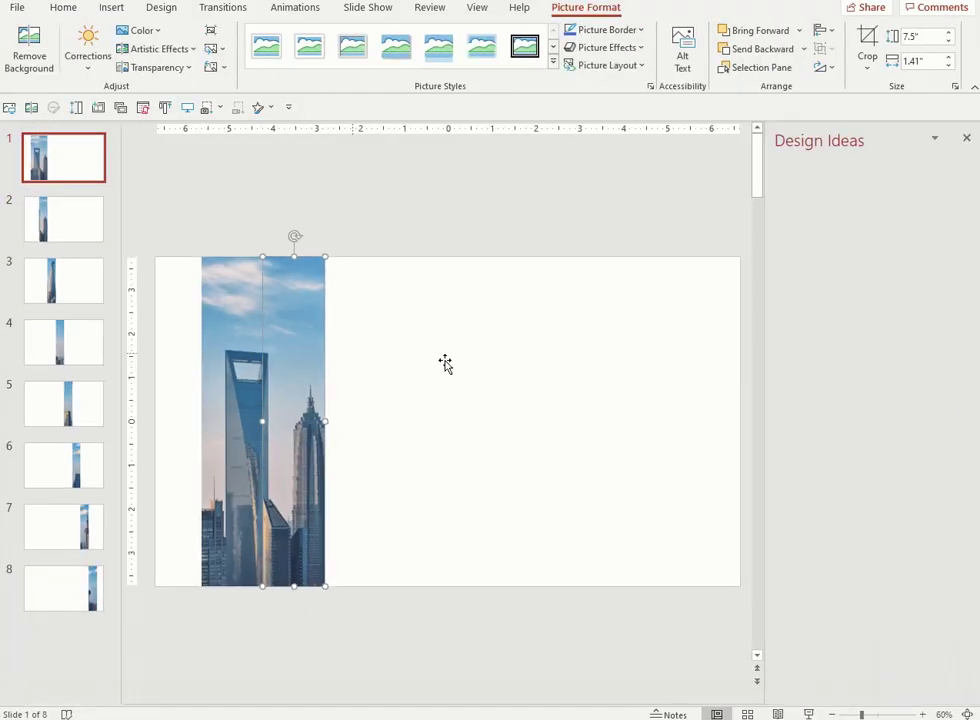
click(66, 168)
key(ctrl+v)
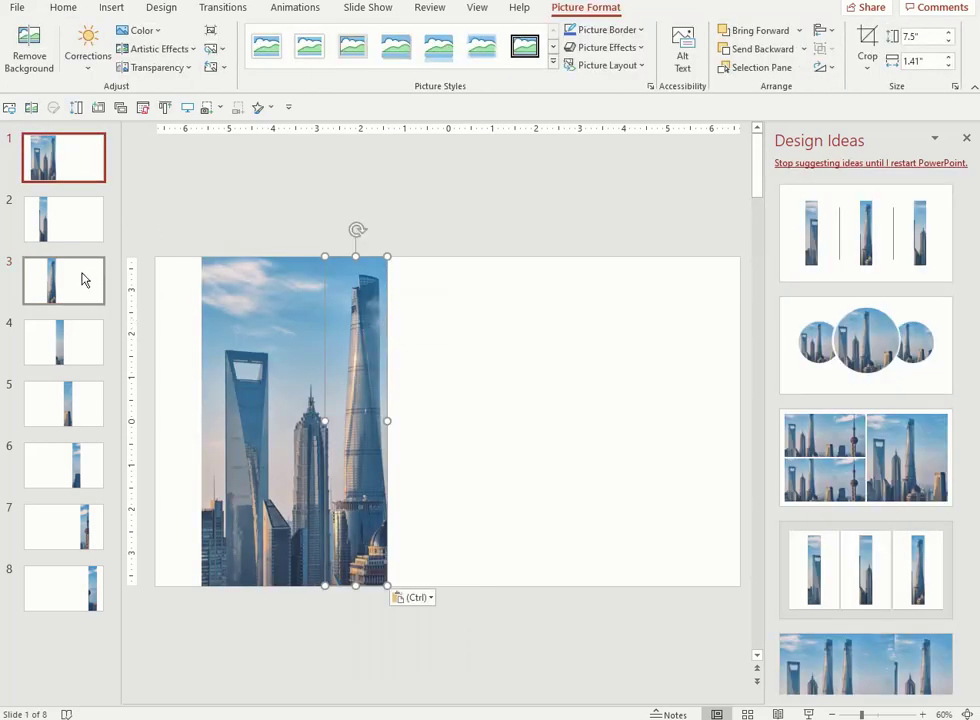
Step: Paste the next slide's slice and drag it into place; note the upcoming spinning animation
click(60, 342)
click(81, 162)
key(ctrl+v)
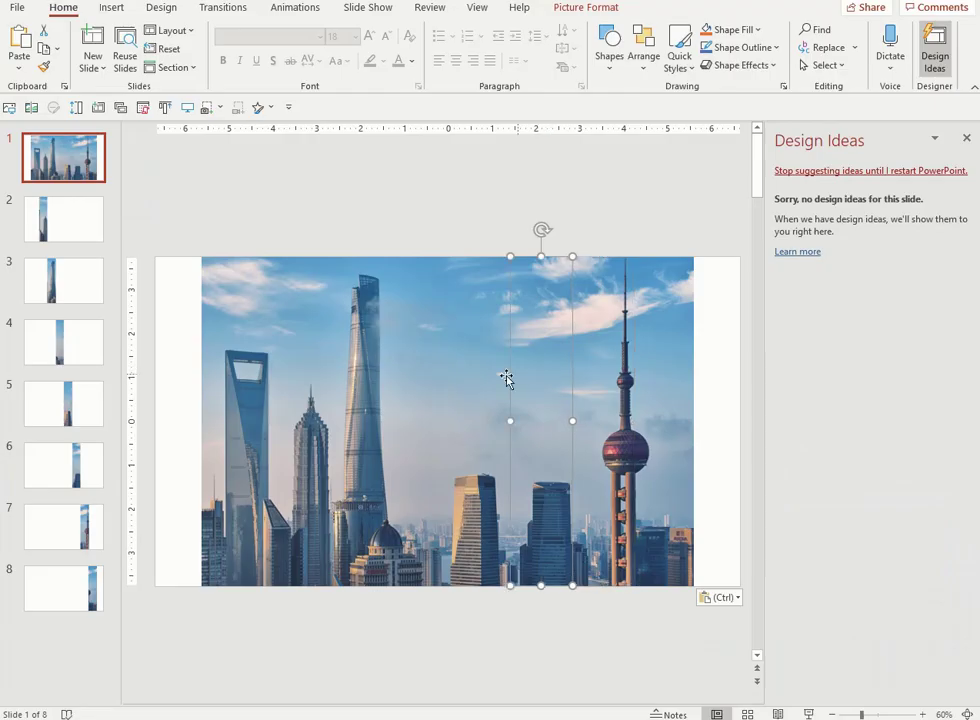
drag(506, 378, 232, 367)
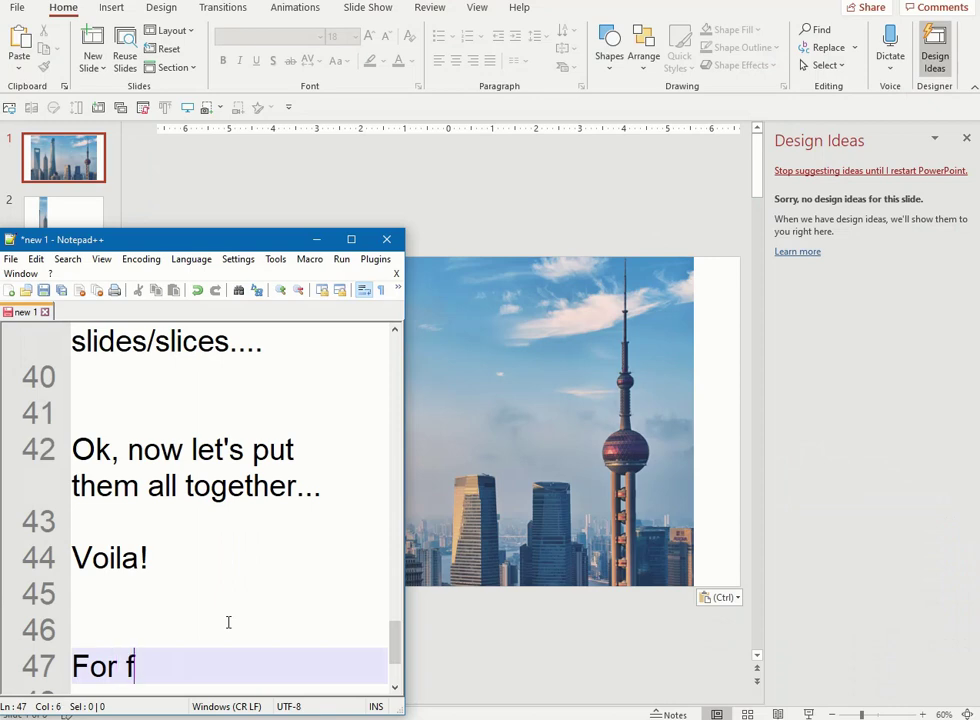
text(un, let's add a little)
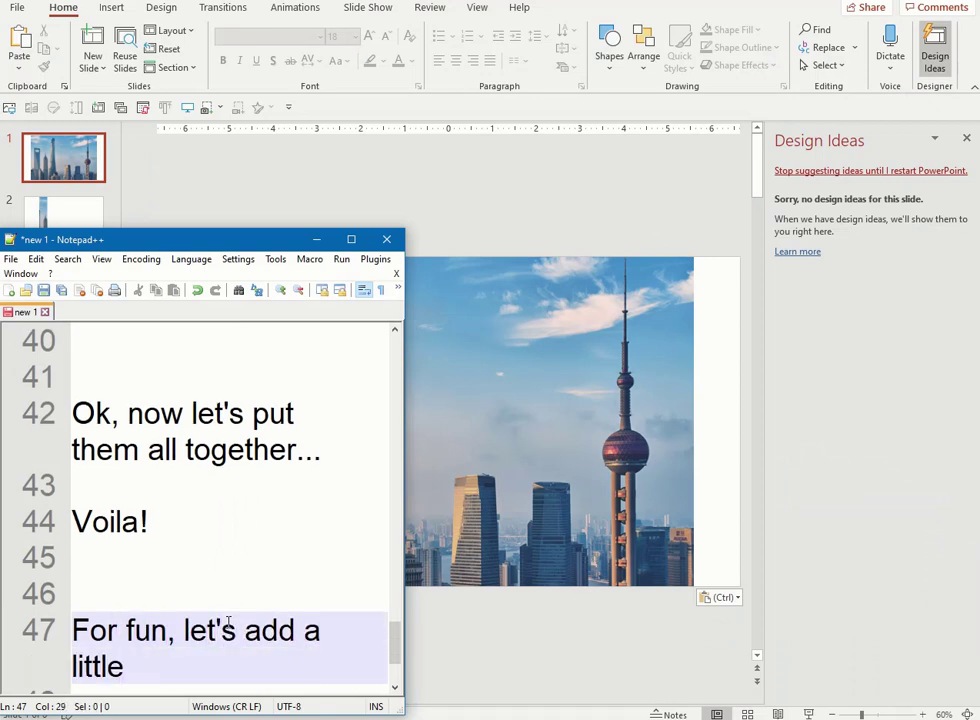
text( spinning animation...)
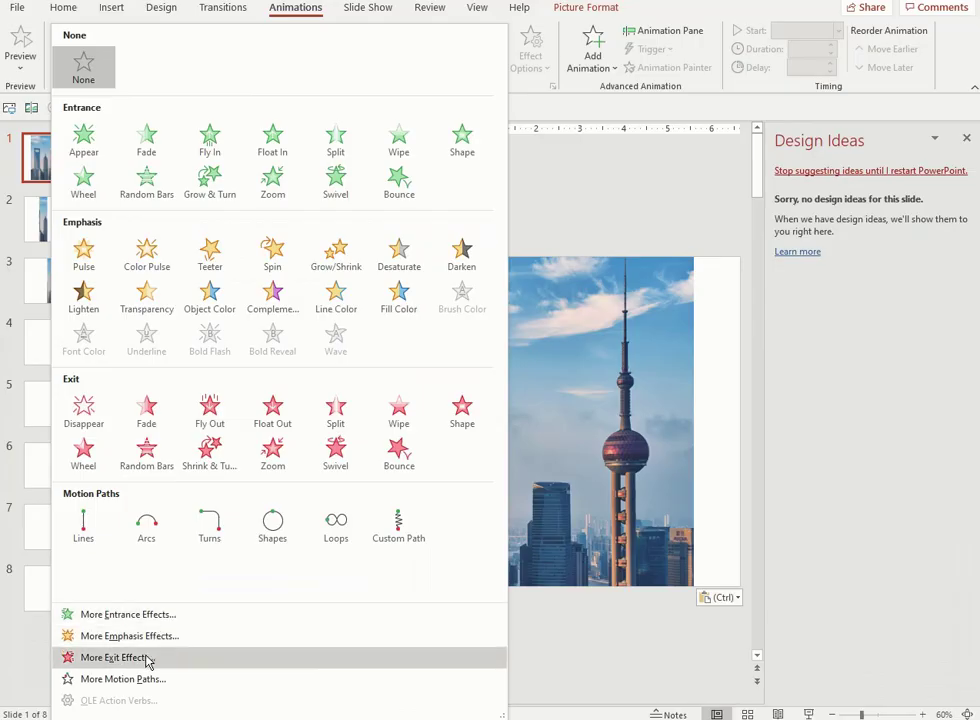
Step: Give the selected skyline slice a Basic Swivel exit effect
click(149, 654)
scroll(575, 340, down, 5)
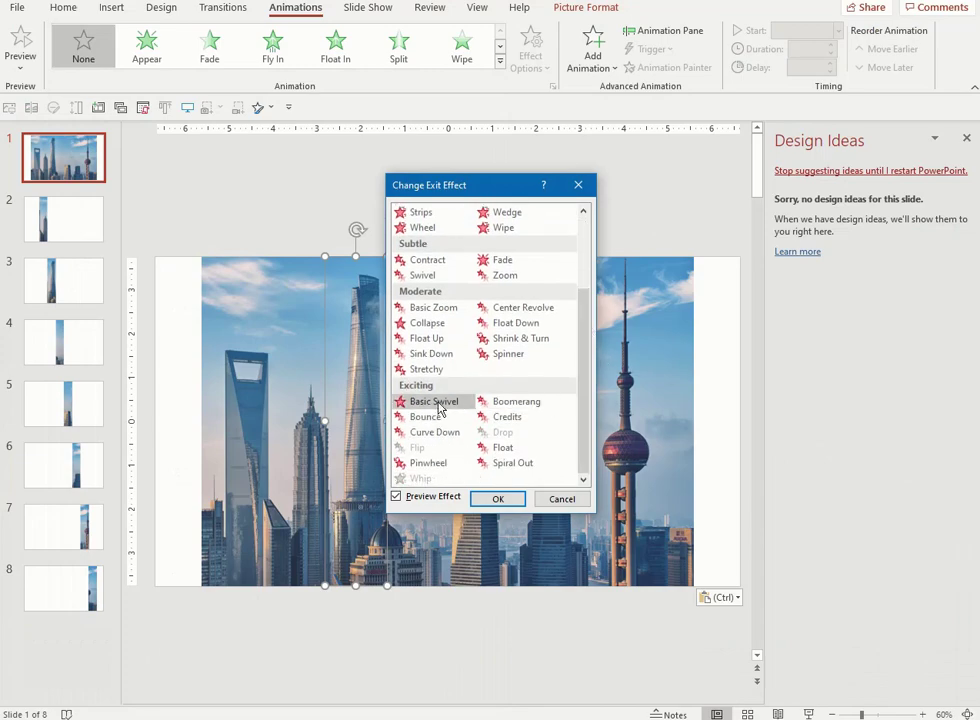
click(434, 401)
click(497, 498)
Step: Apply Swivel animations to the next slice and the leftmost slice
click(666, 349)
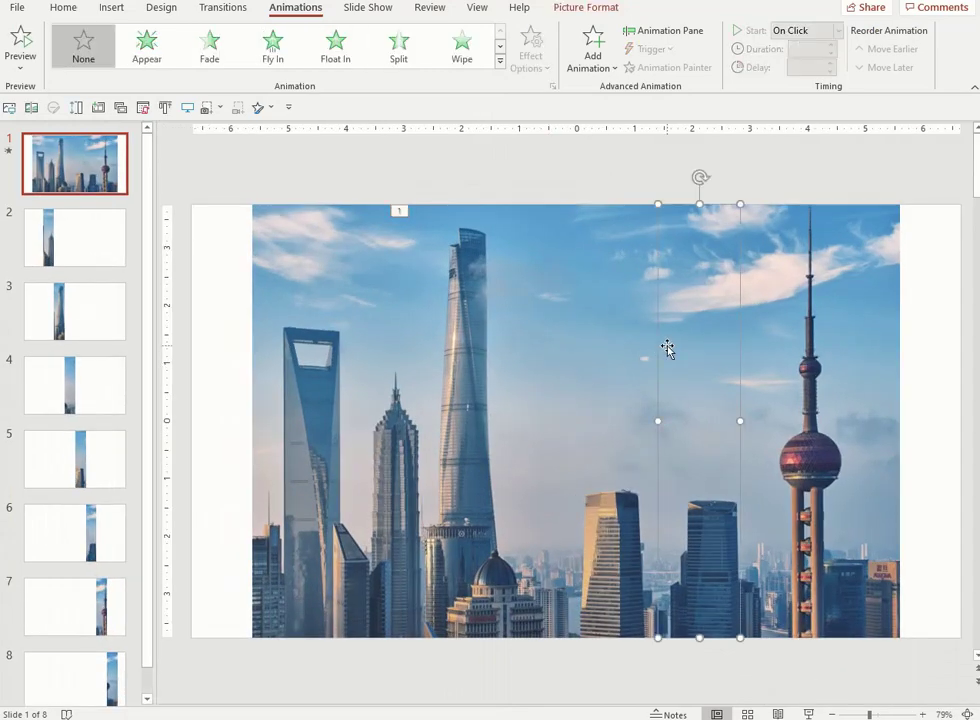
click(499, 61)
click(338, 184)
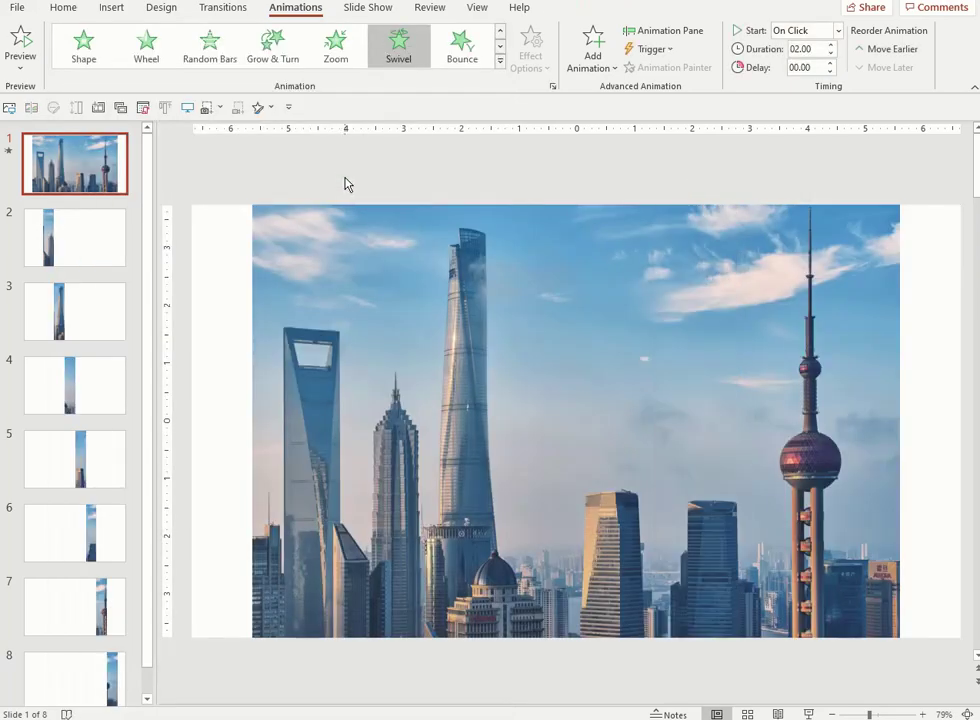
click(273, 325)
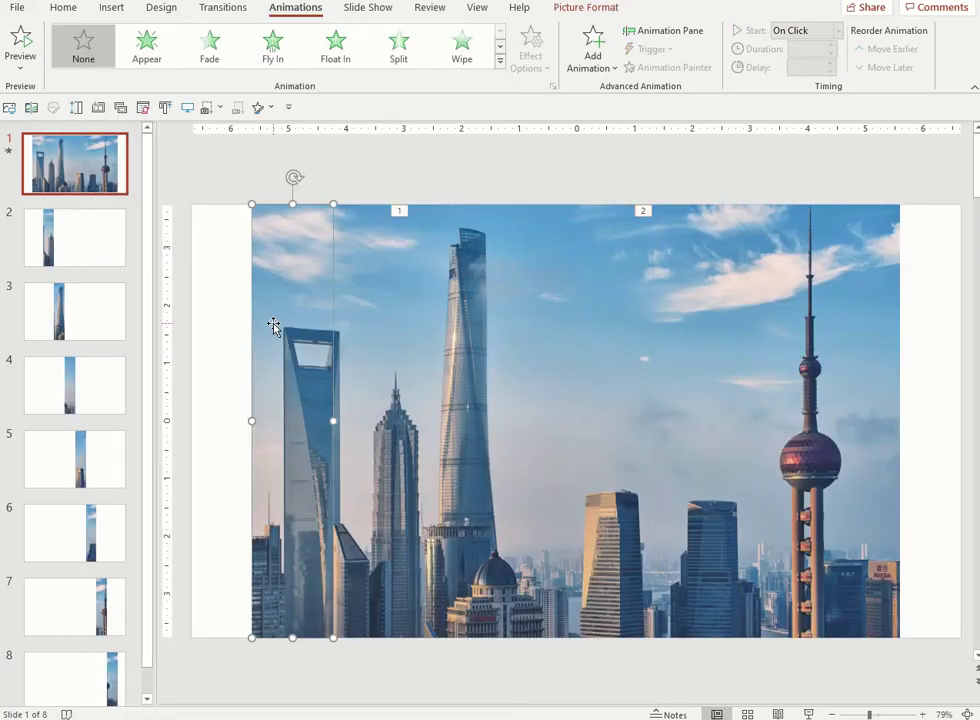
click(499, 61)
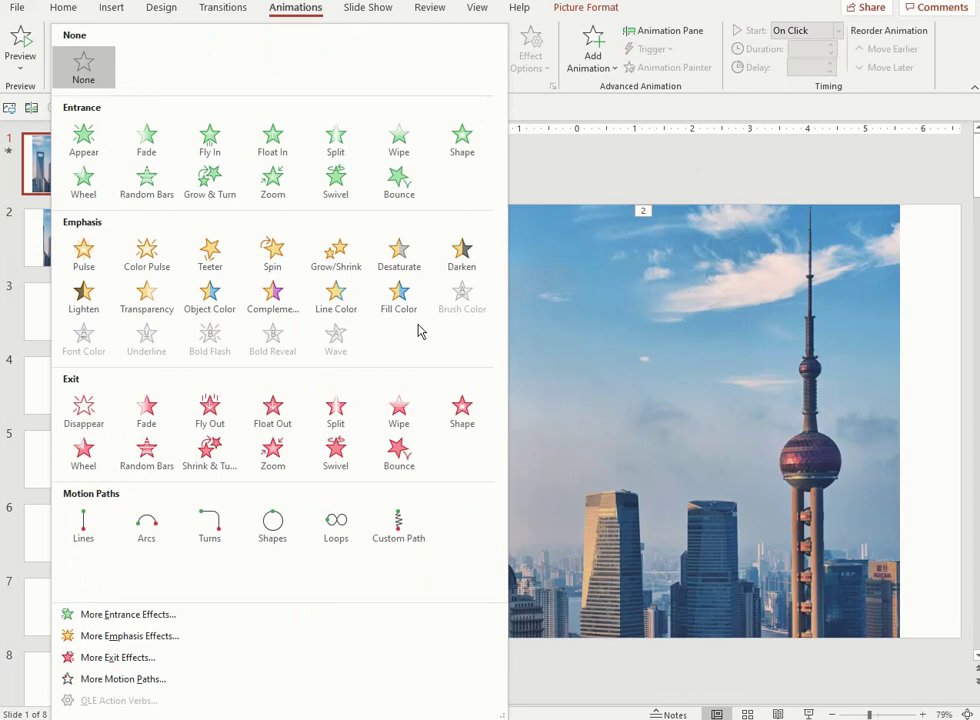
click(336, 453)
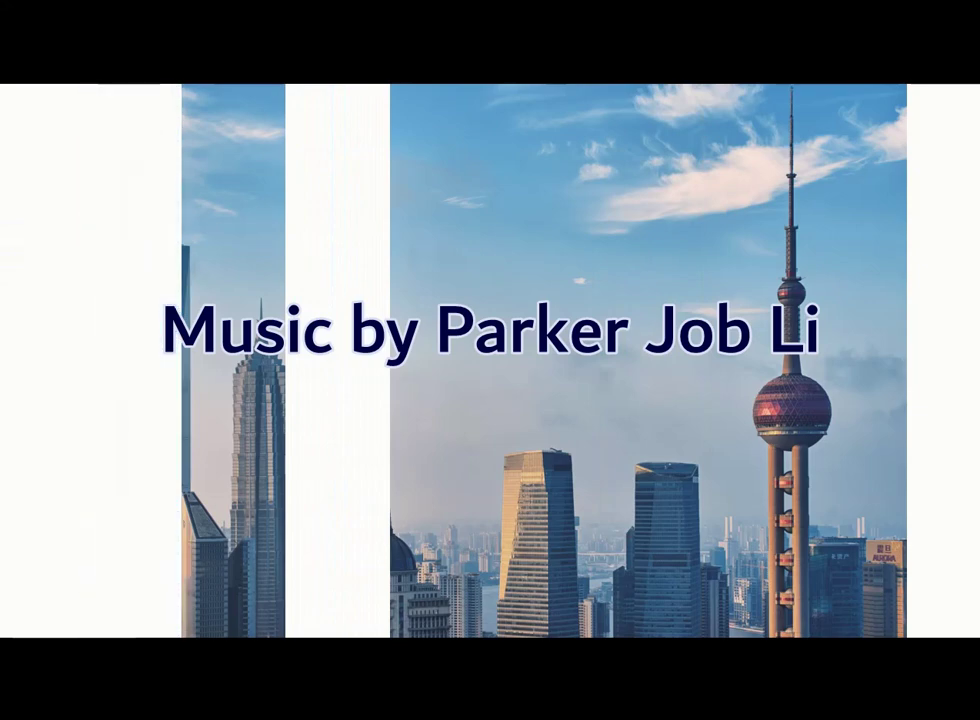
Step: Add 'Enjoy!' on a new line at the end of the Notepad++ notes
key(Return)
key(Return)
key(Return)
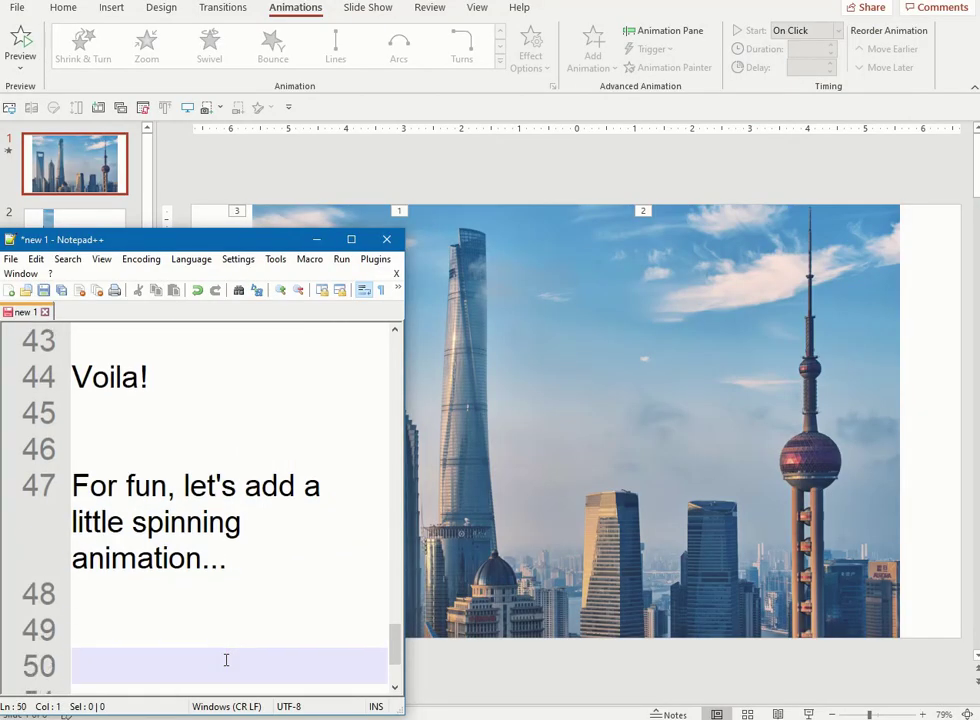
text(Enjoy!)
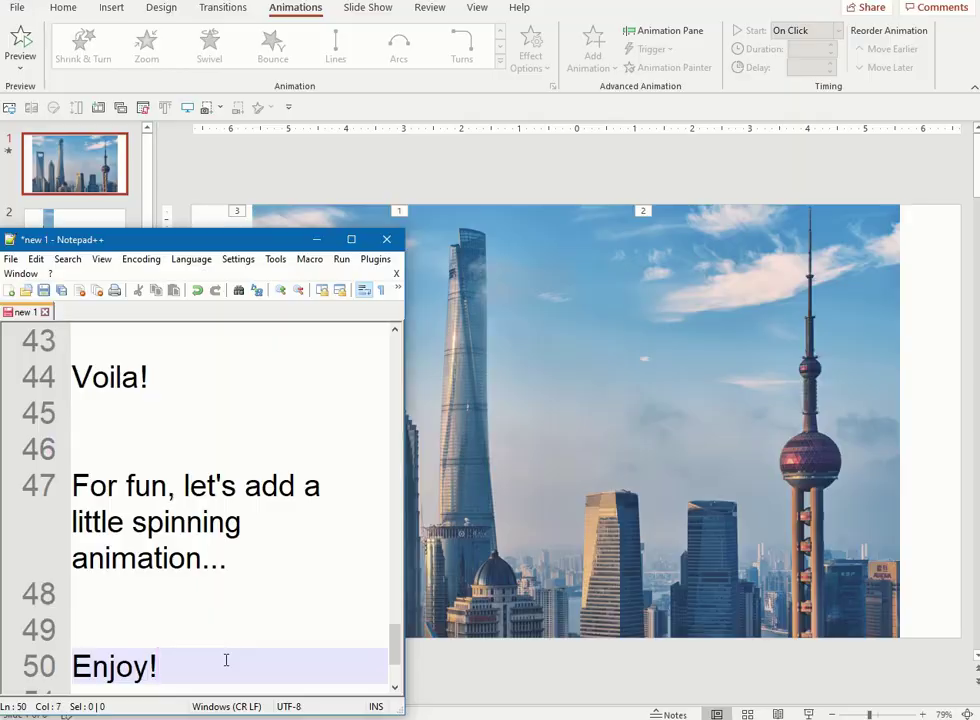